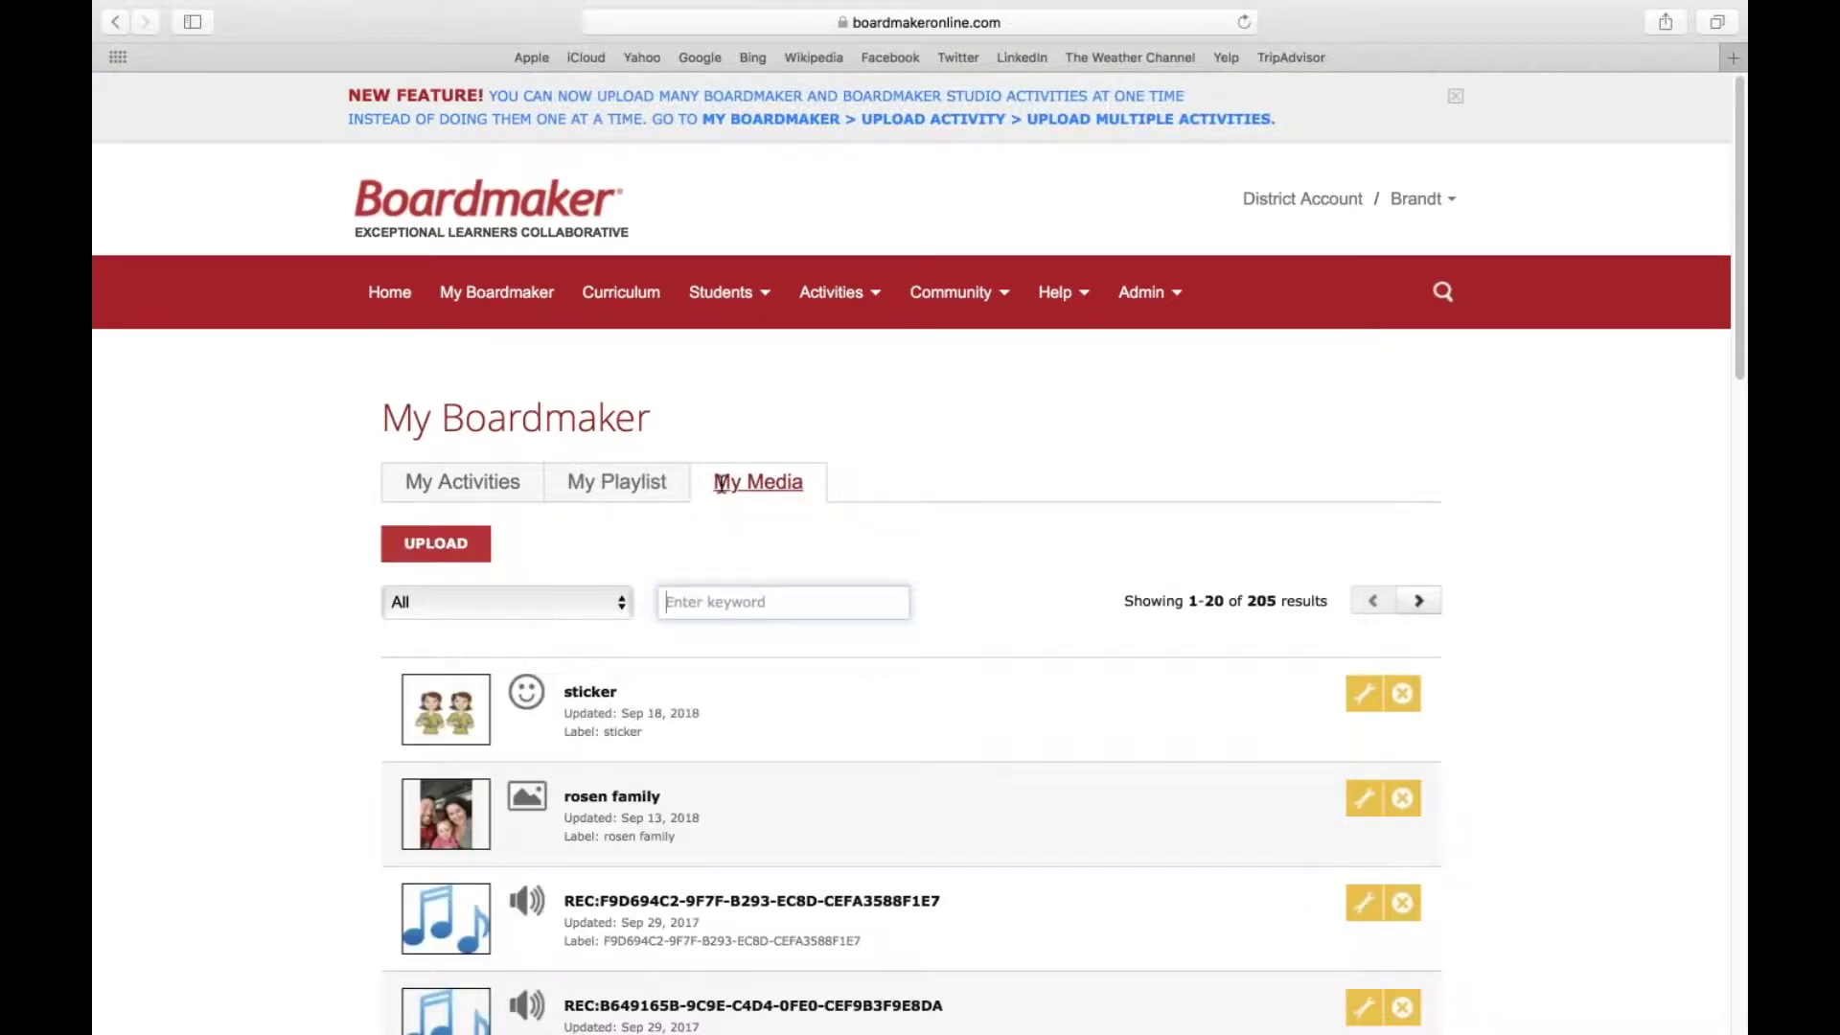
# Check the Desktop for the d103 logo.jpg file, then return to Boardmaker Online
pyautogui.scroll(-1, 1081, 482)
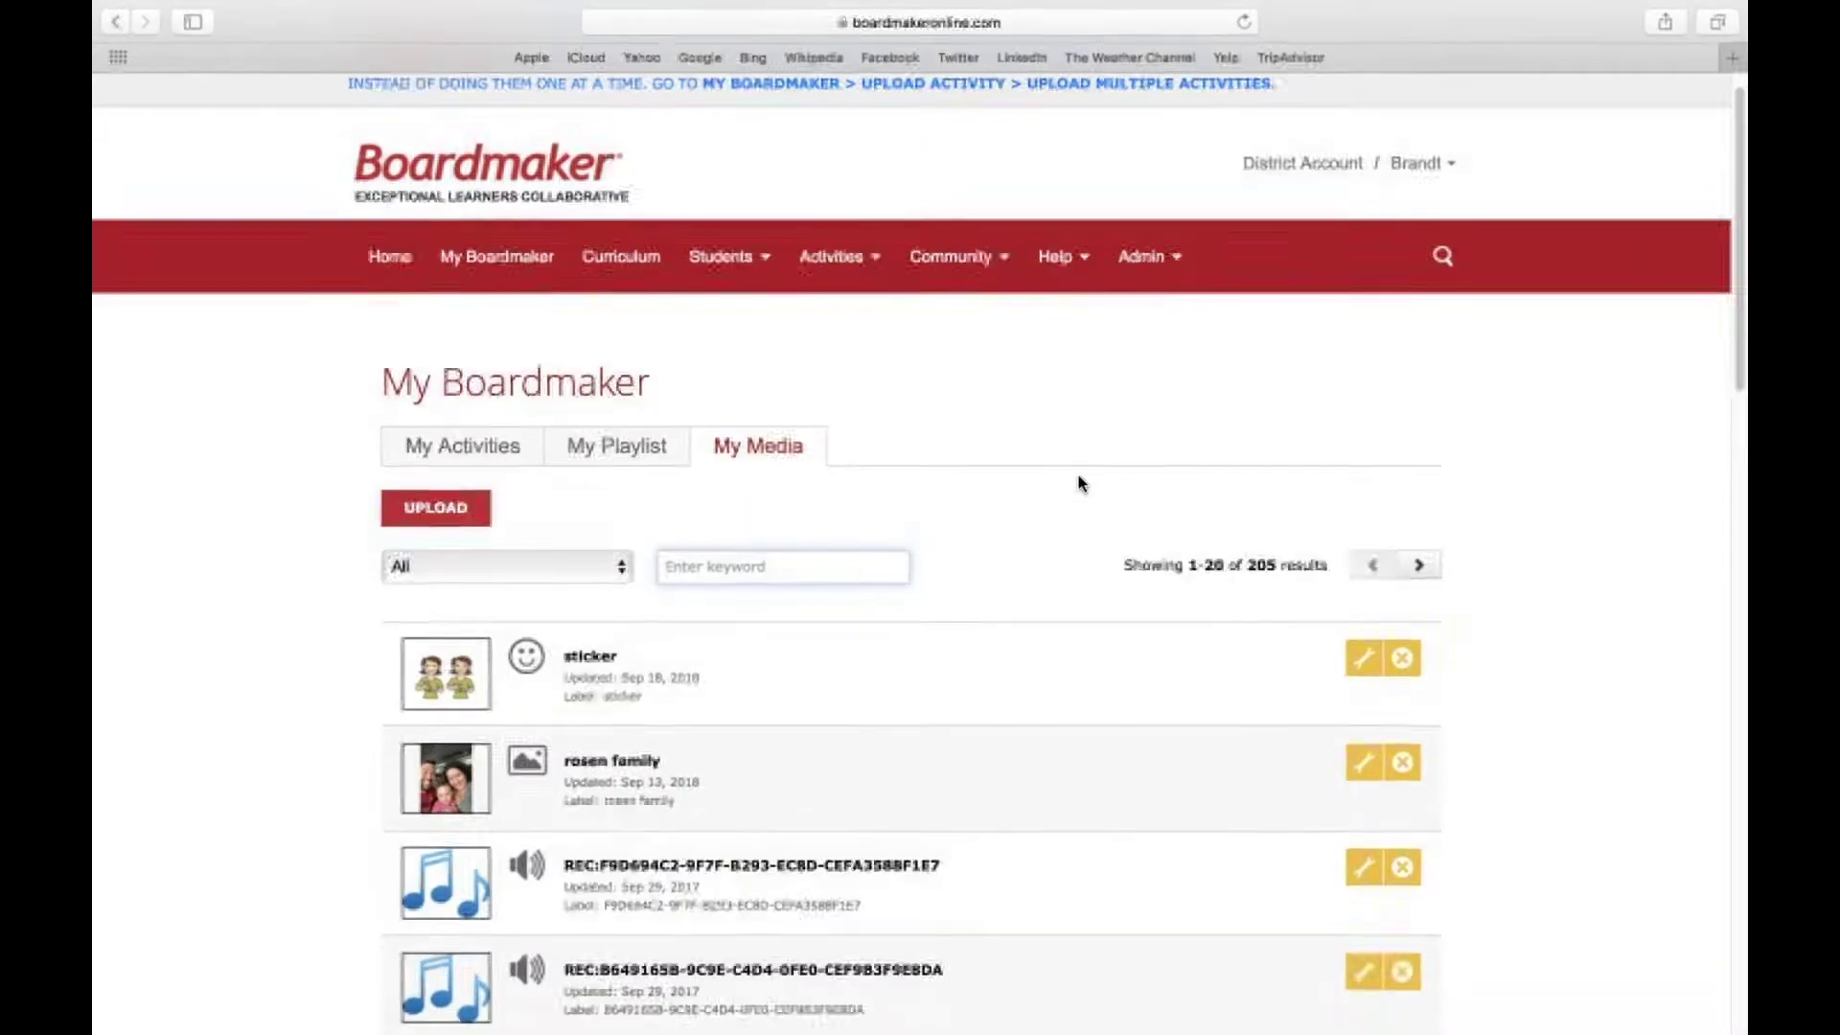
pyautogui.scroll(-3, 1081, 482)
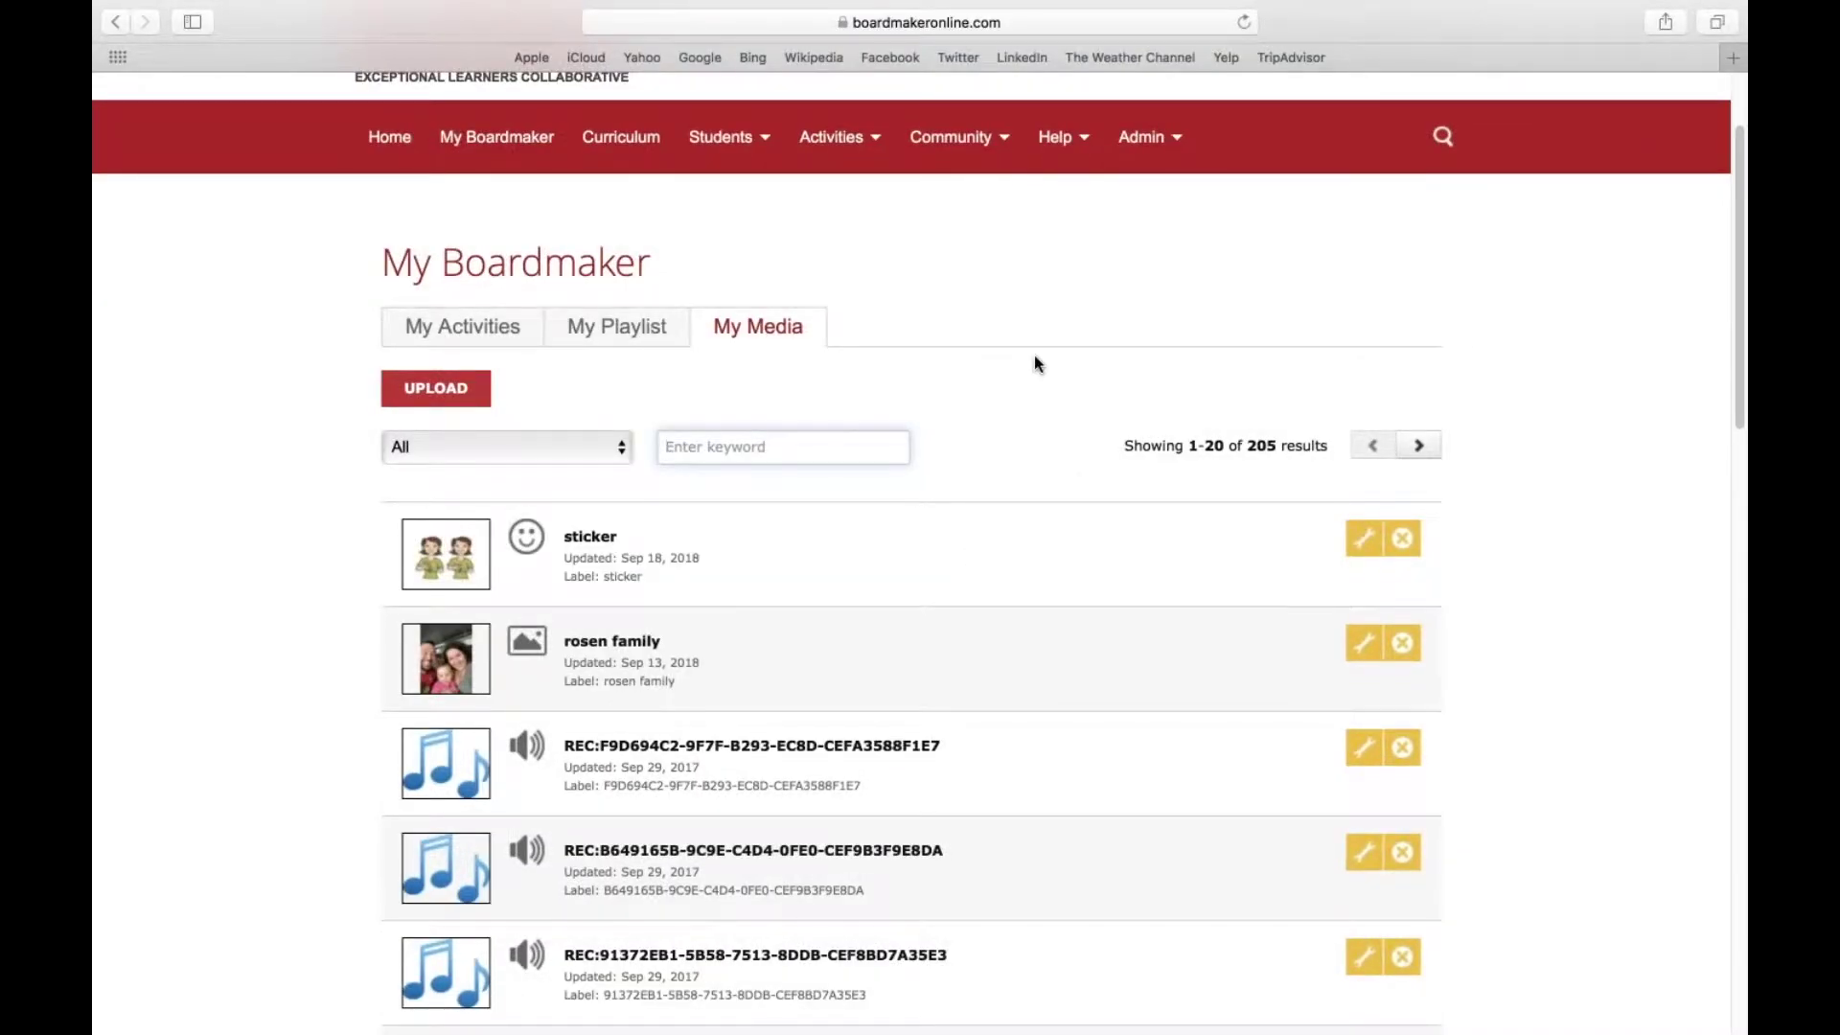
pyautogui.hotkey('ctrl', 'Left')
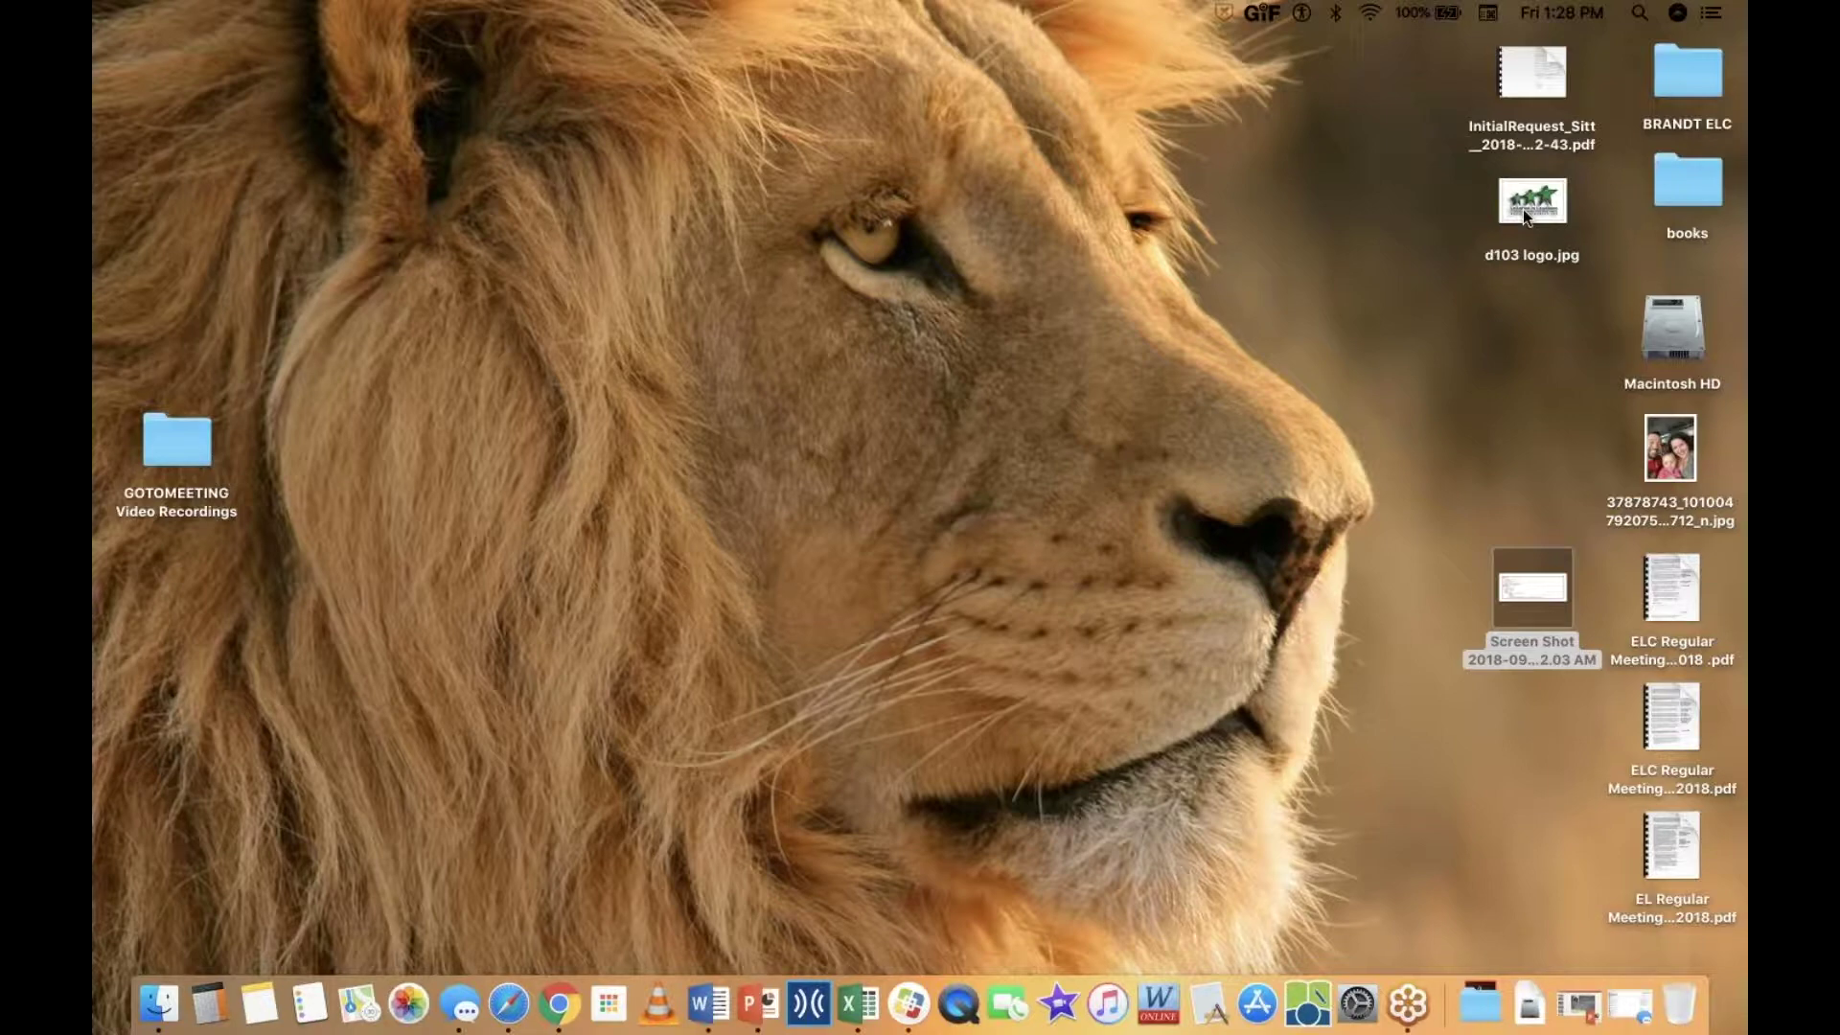
pyautogui.hotkey('ctrl', 'Right')
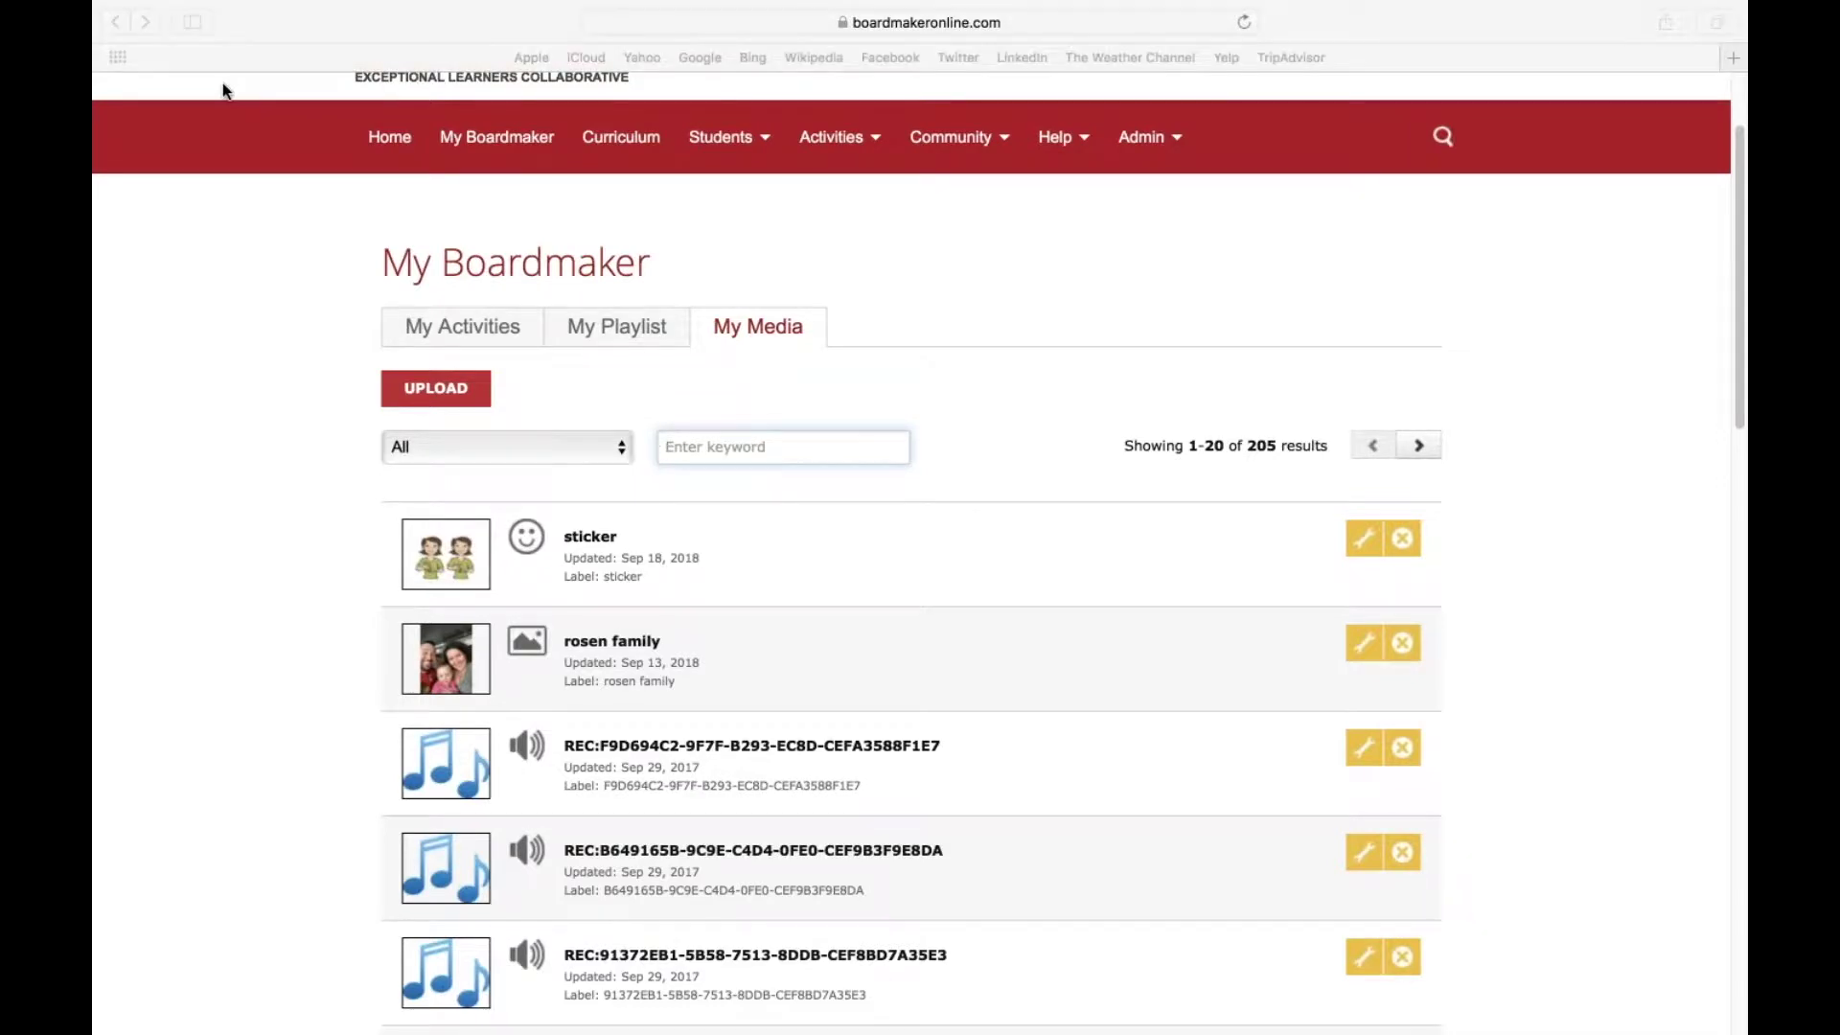
# Start a media upload and choose d103 logo.jpg from the Desktop
pyautogui.click(435, 395)
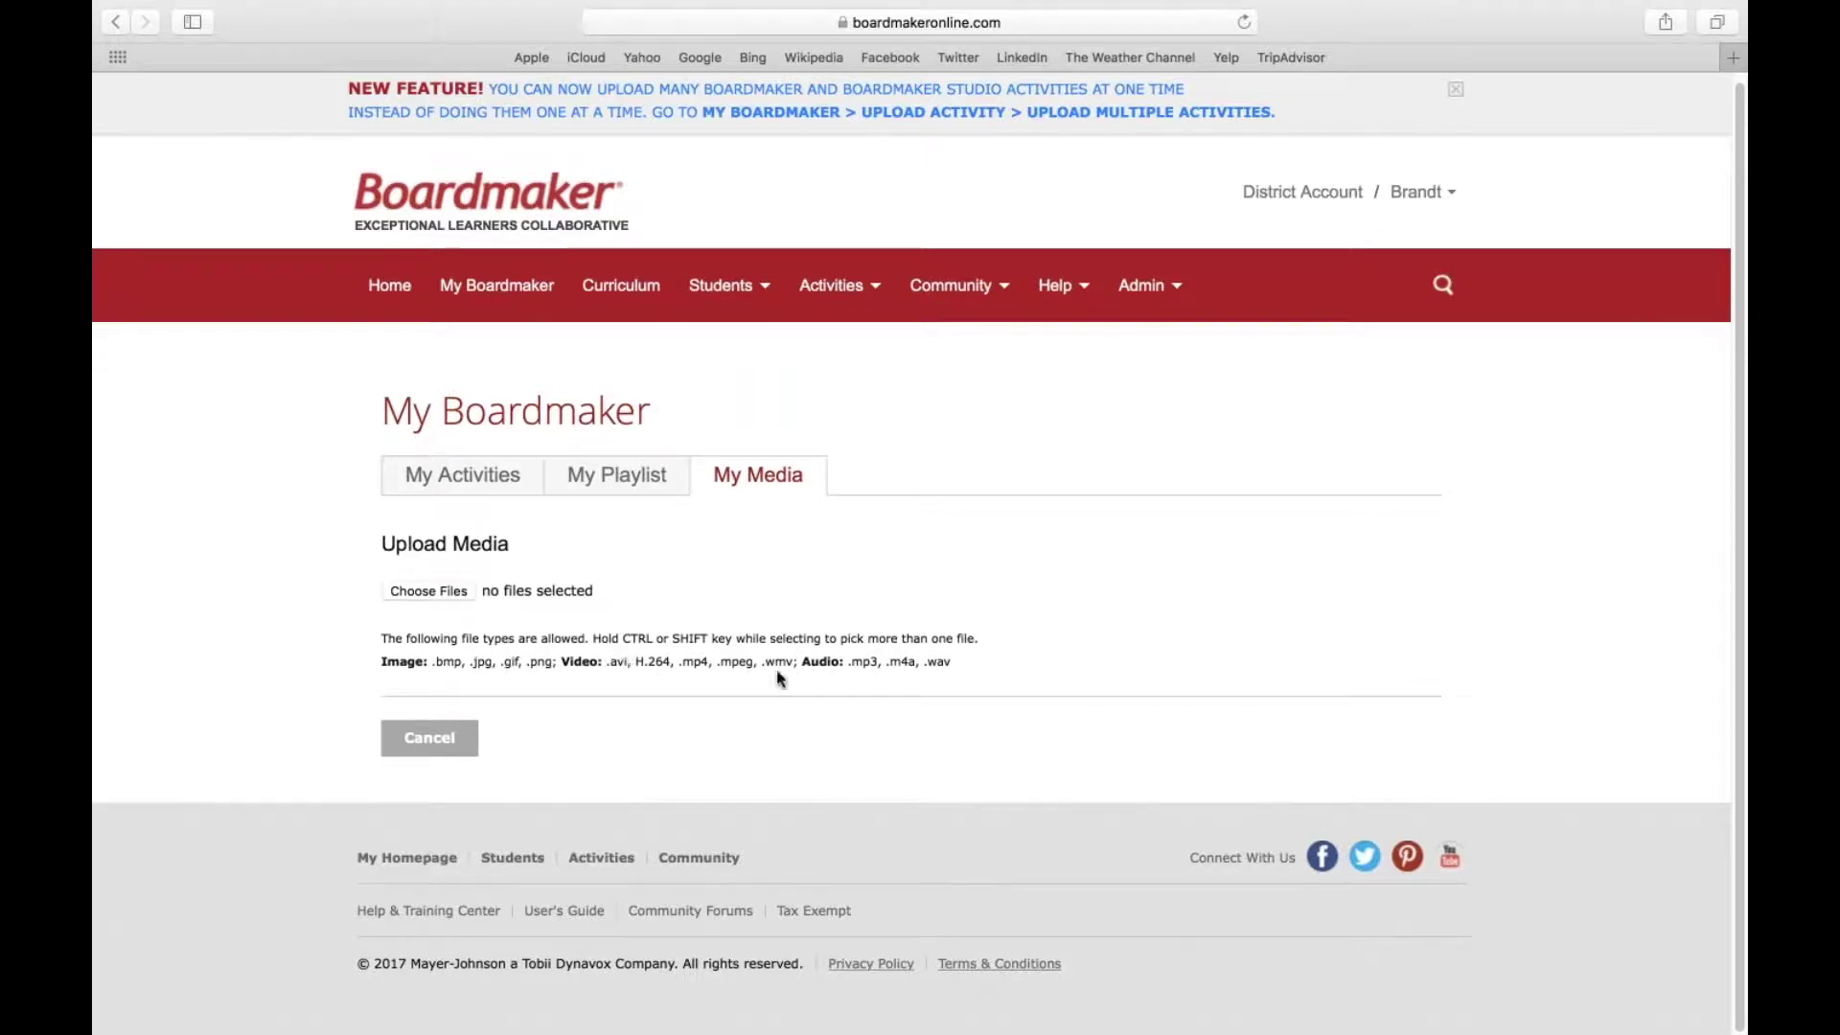
pyautogui.click(445, 594)
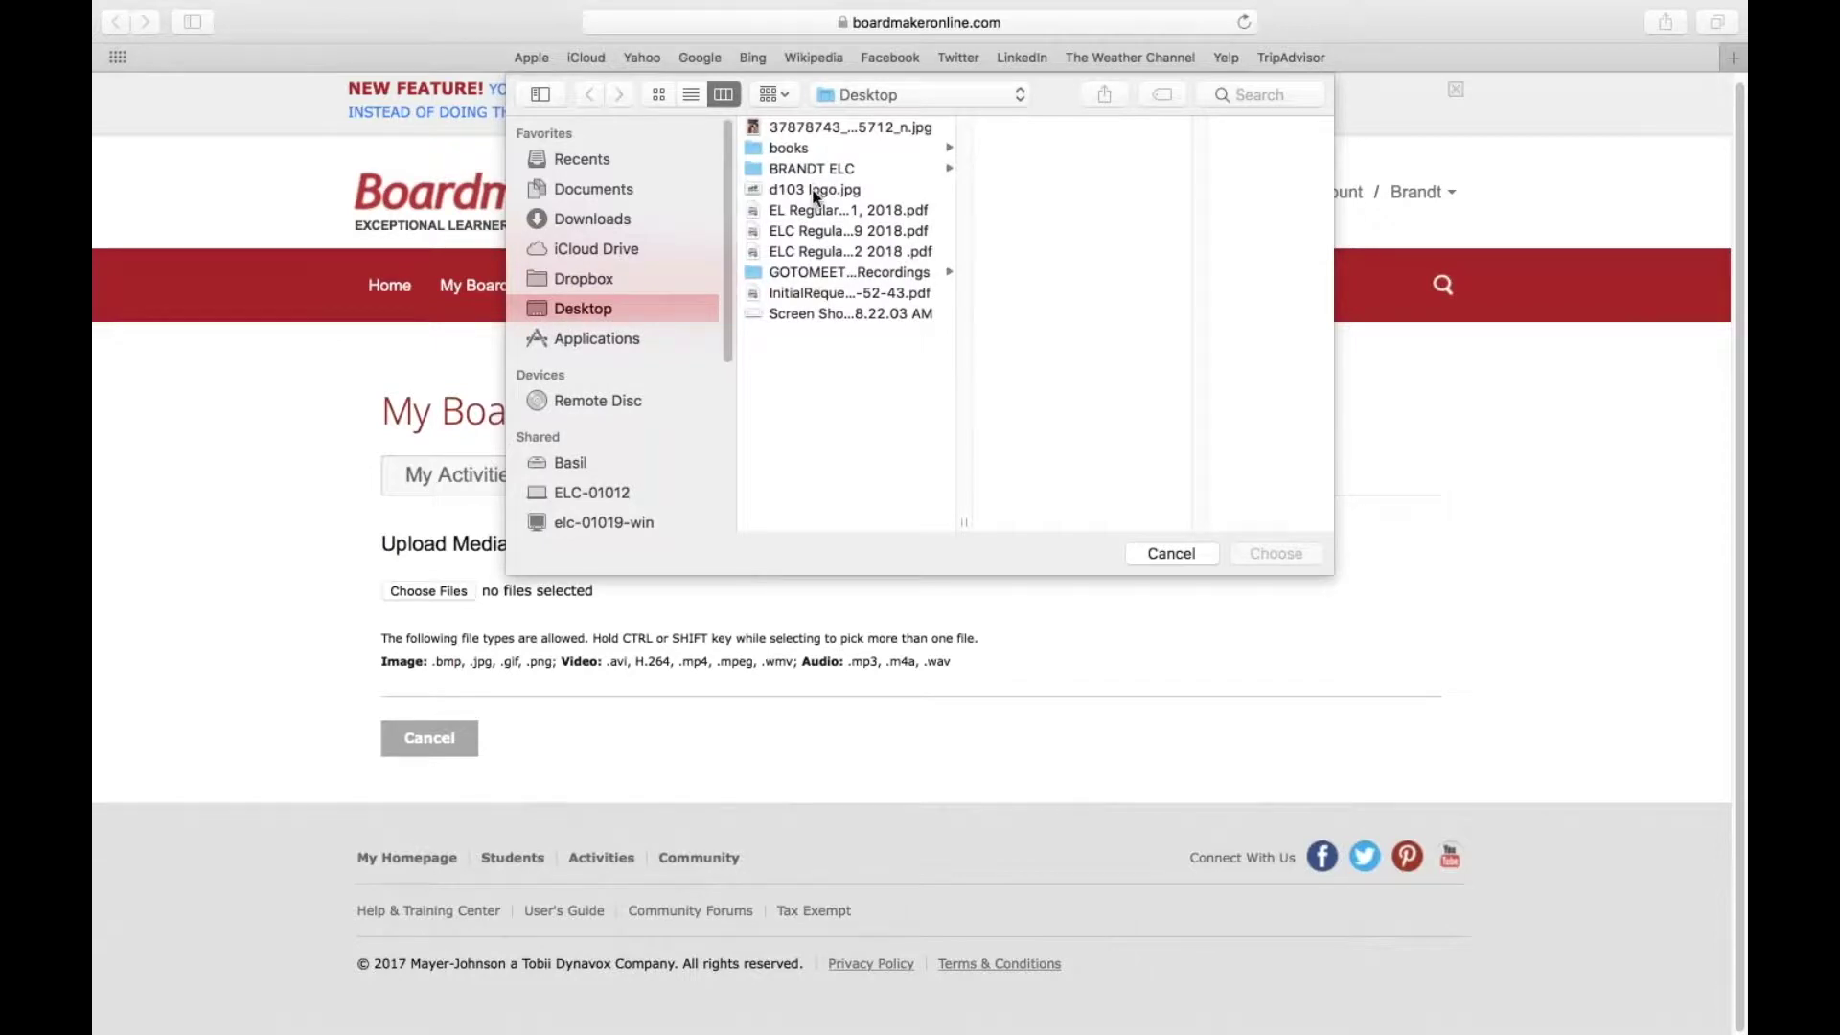
pyautogui.click(814, 191)
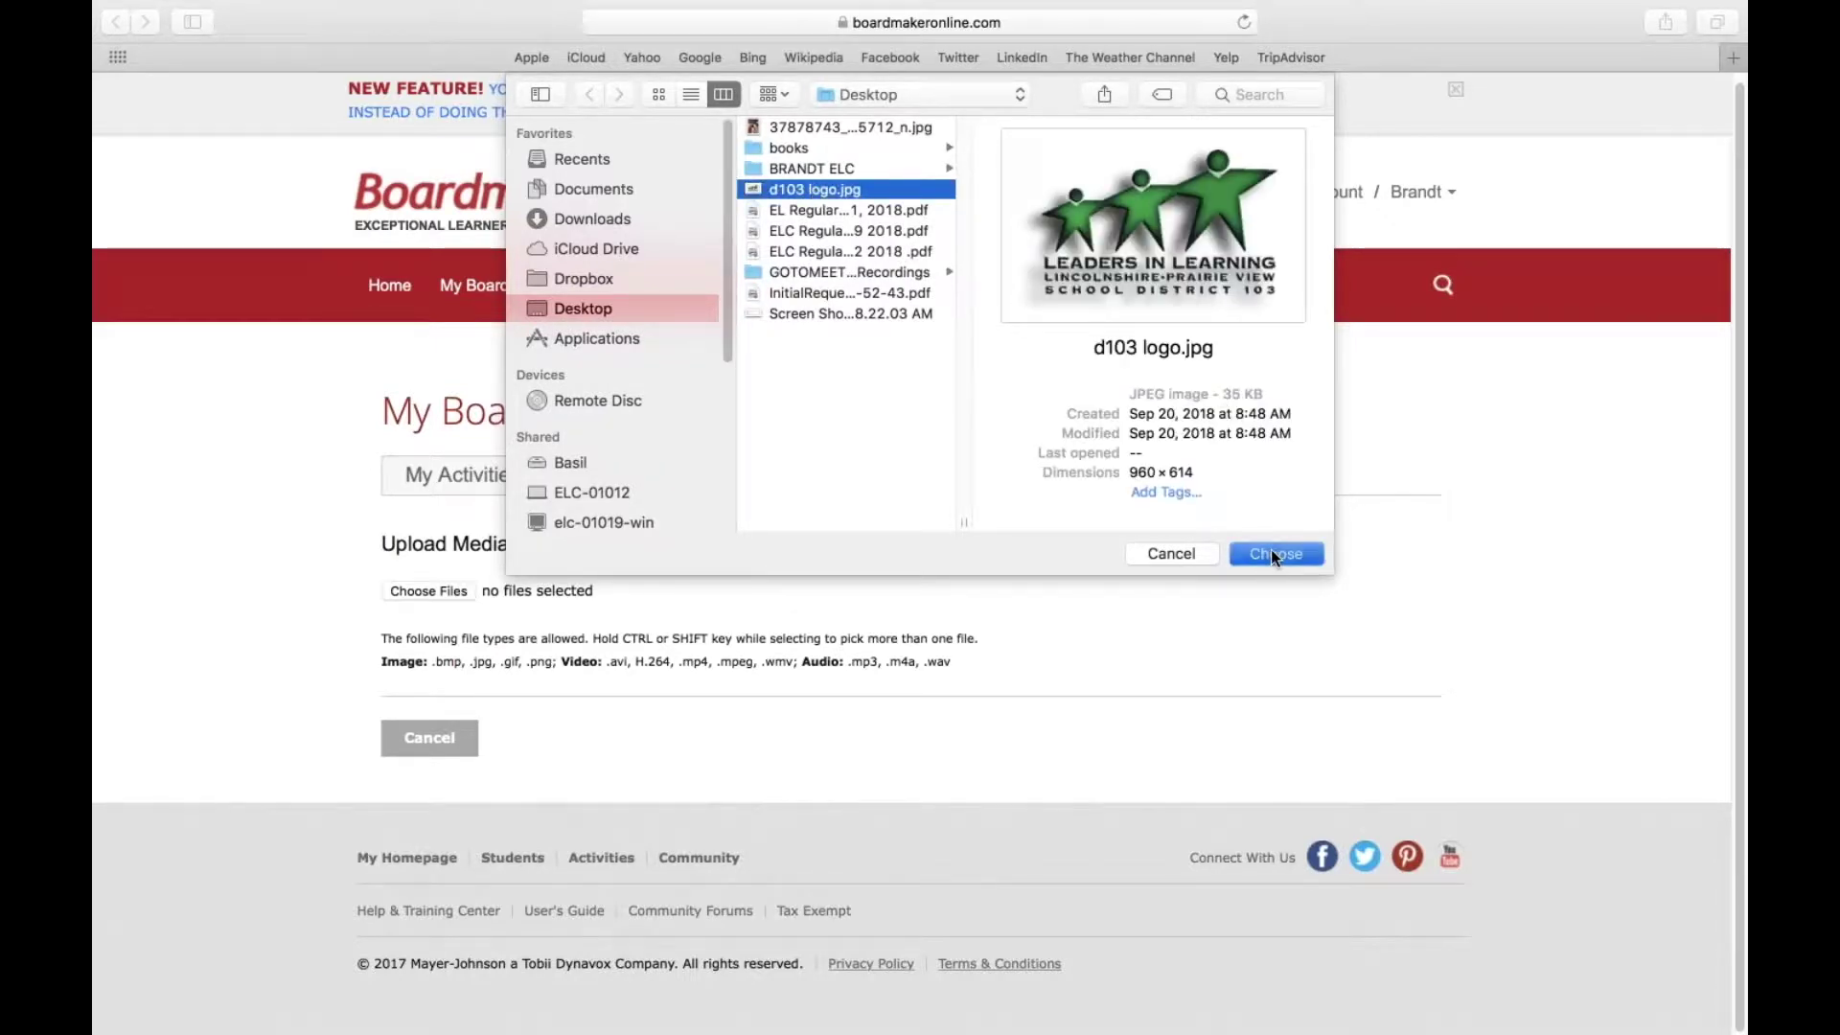
# Upload d103 logo.jpg to My Media with the label d103
pyautogui.click(1271, 553)
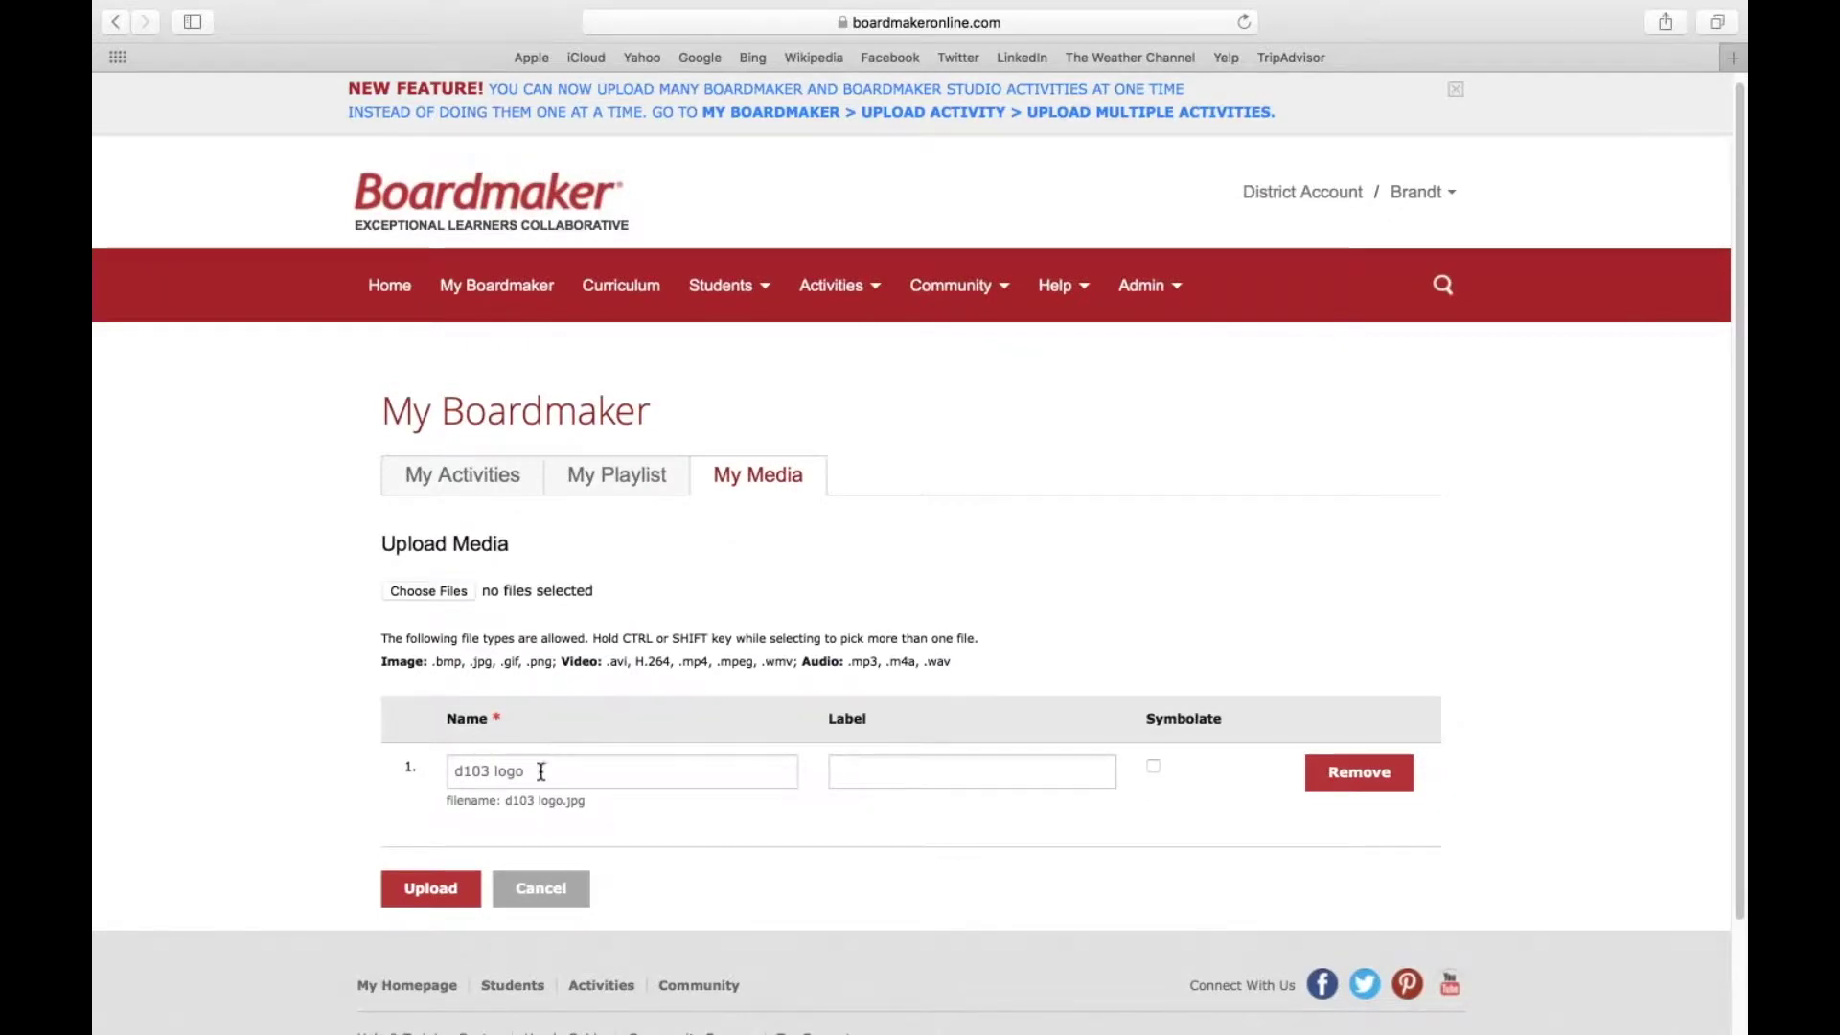
pyautogui.click(673, 767)
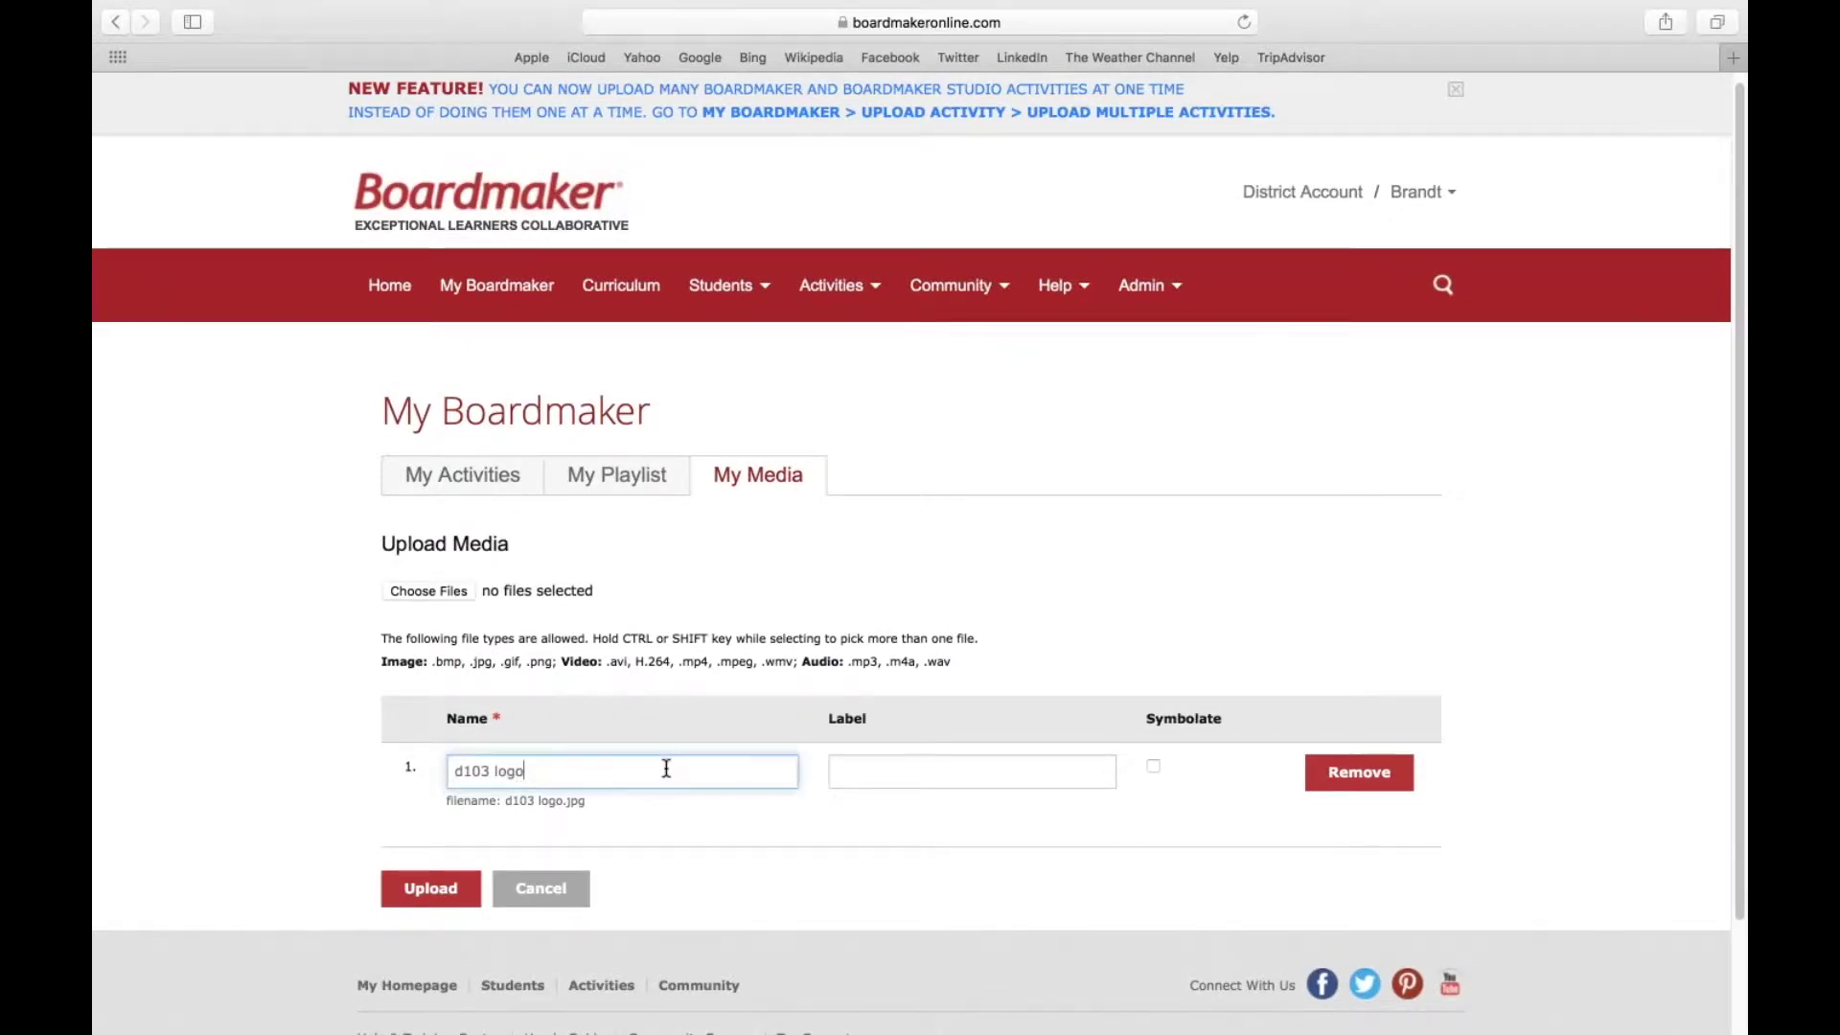
pyautogui.click(896, 769)
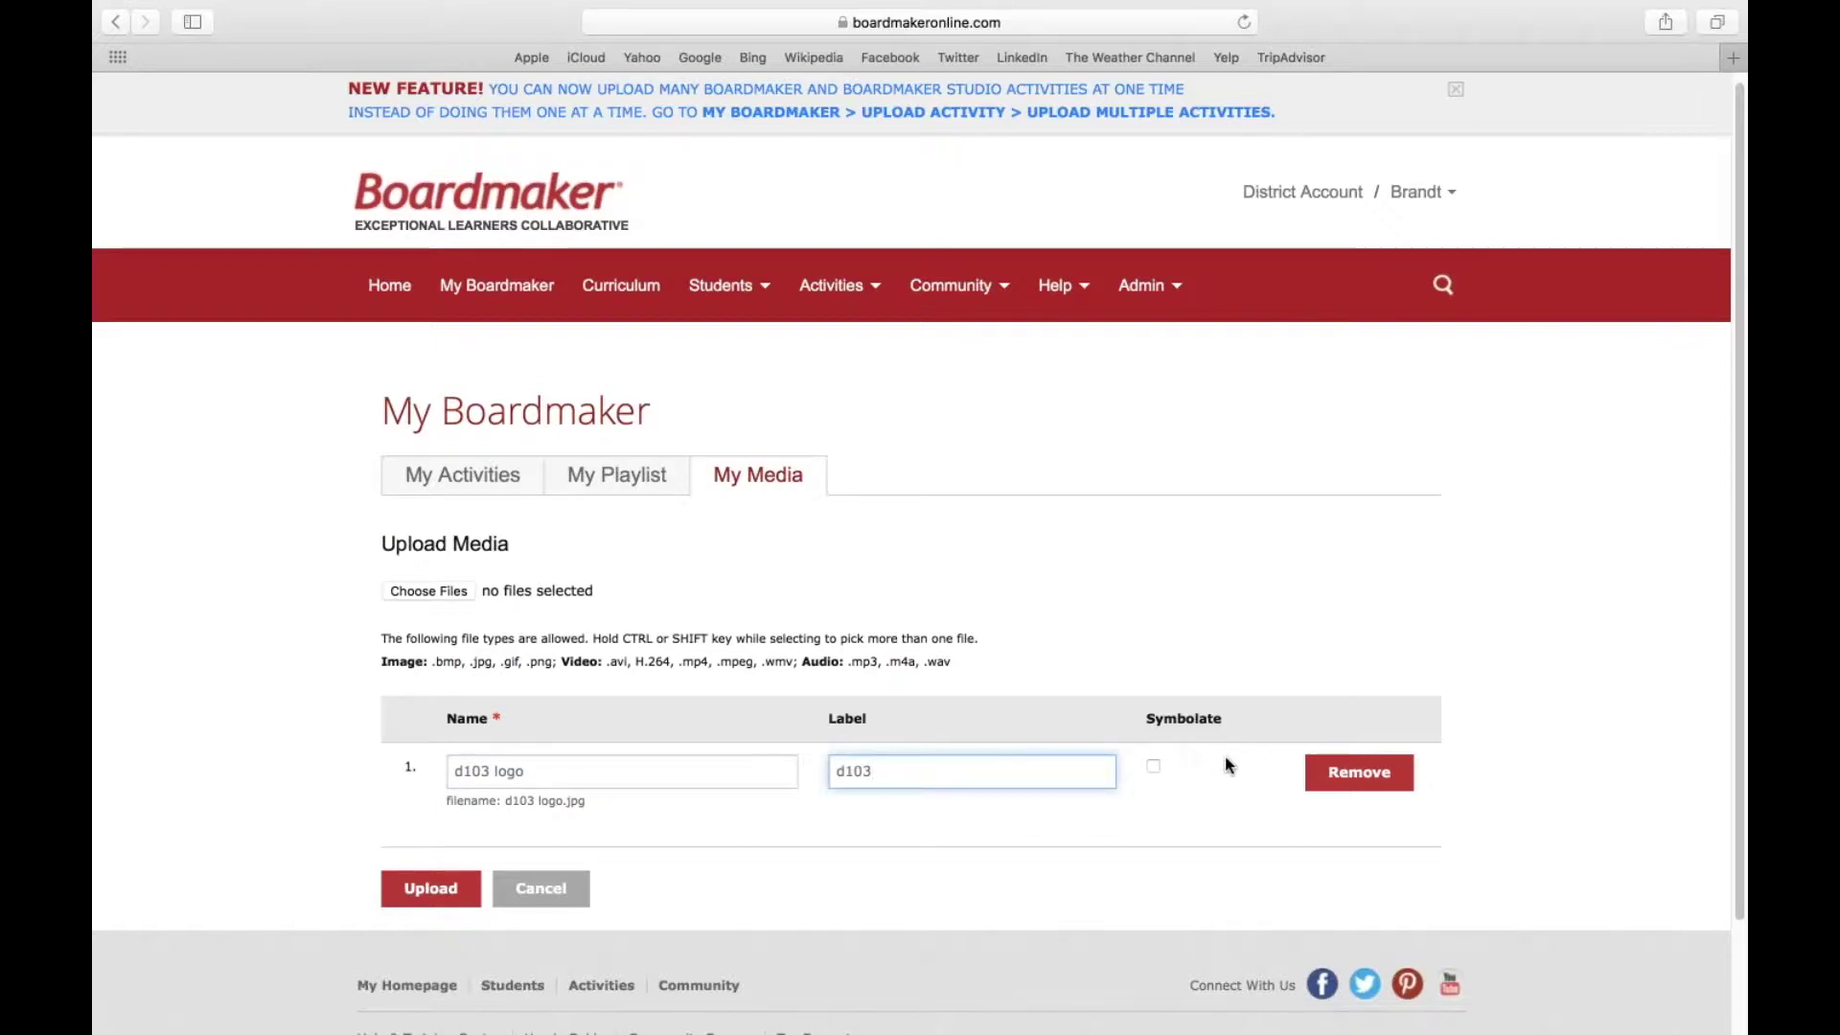
pyautogui.click(430, 887)
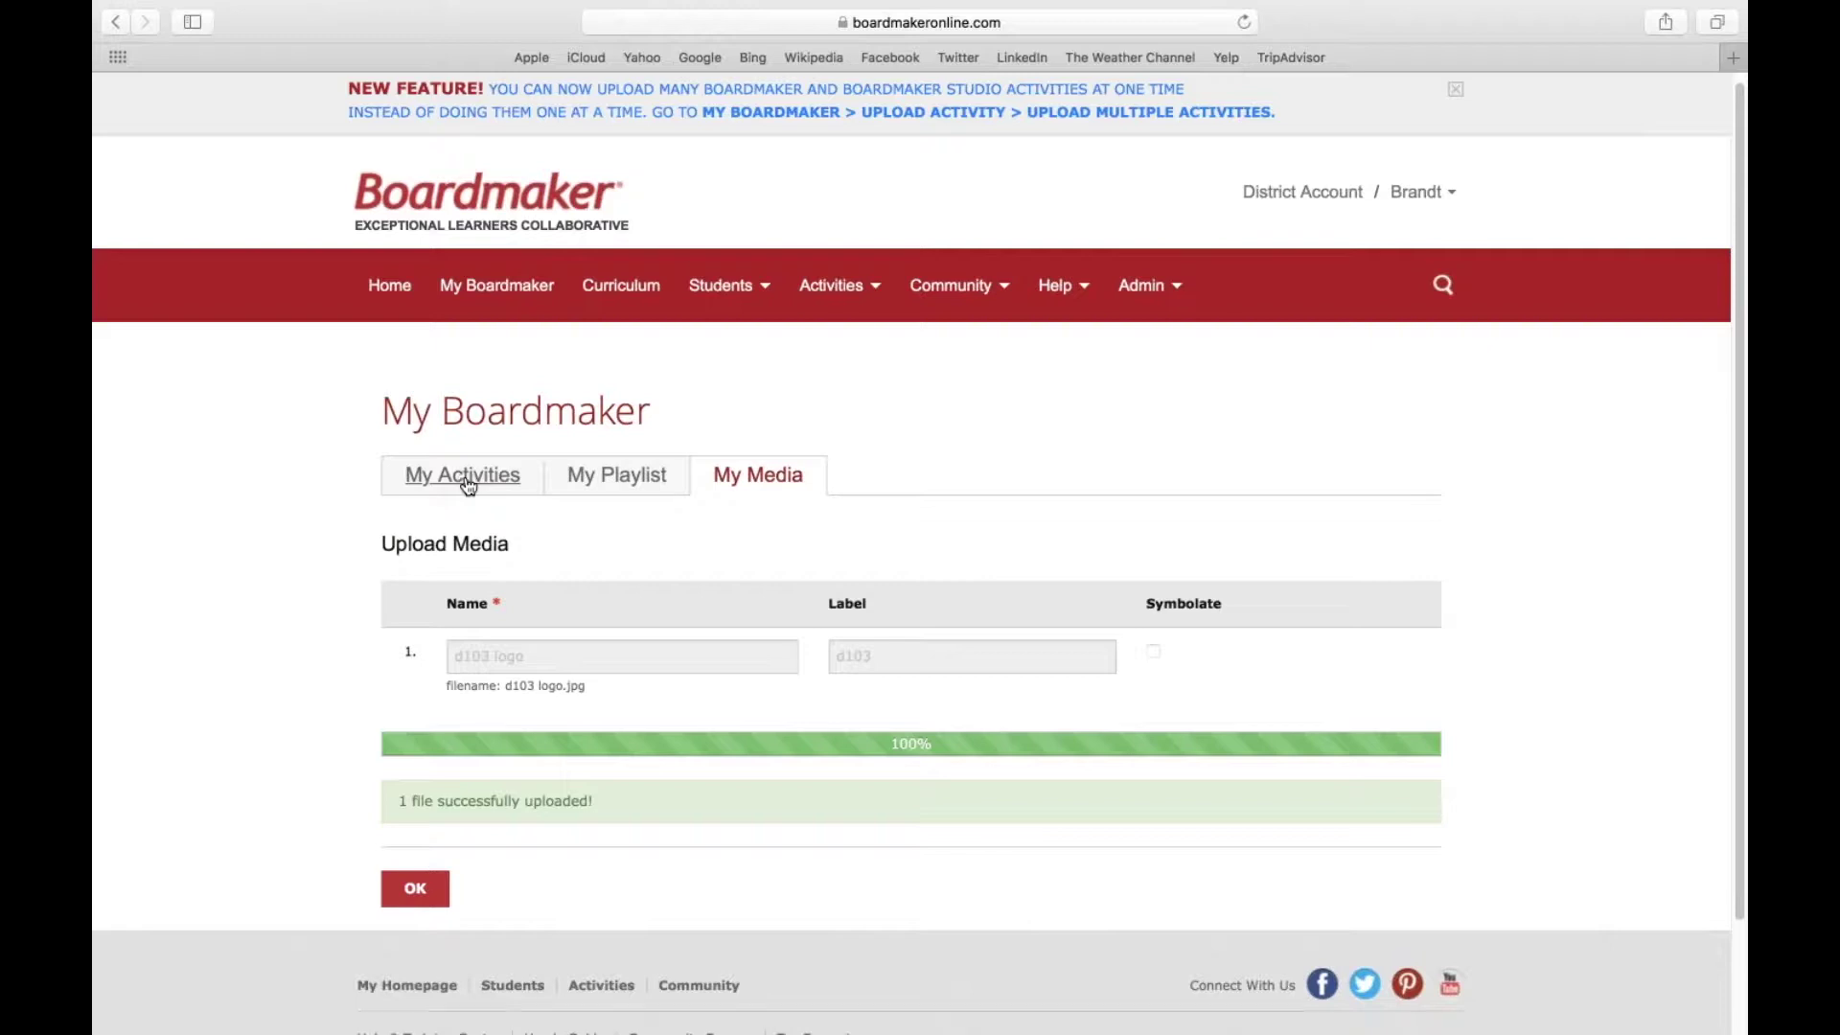
pyautogui.click(468, 483)
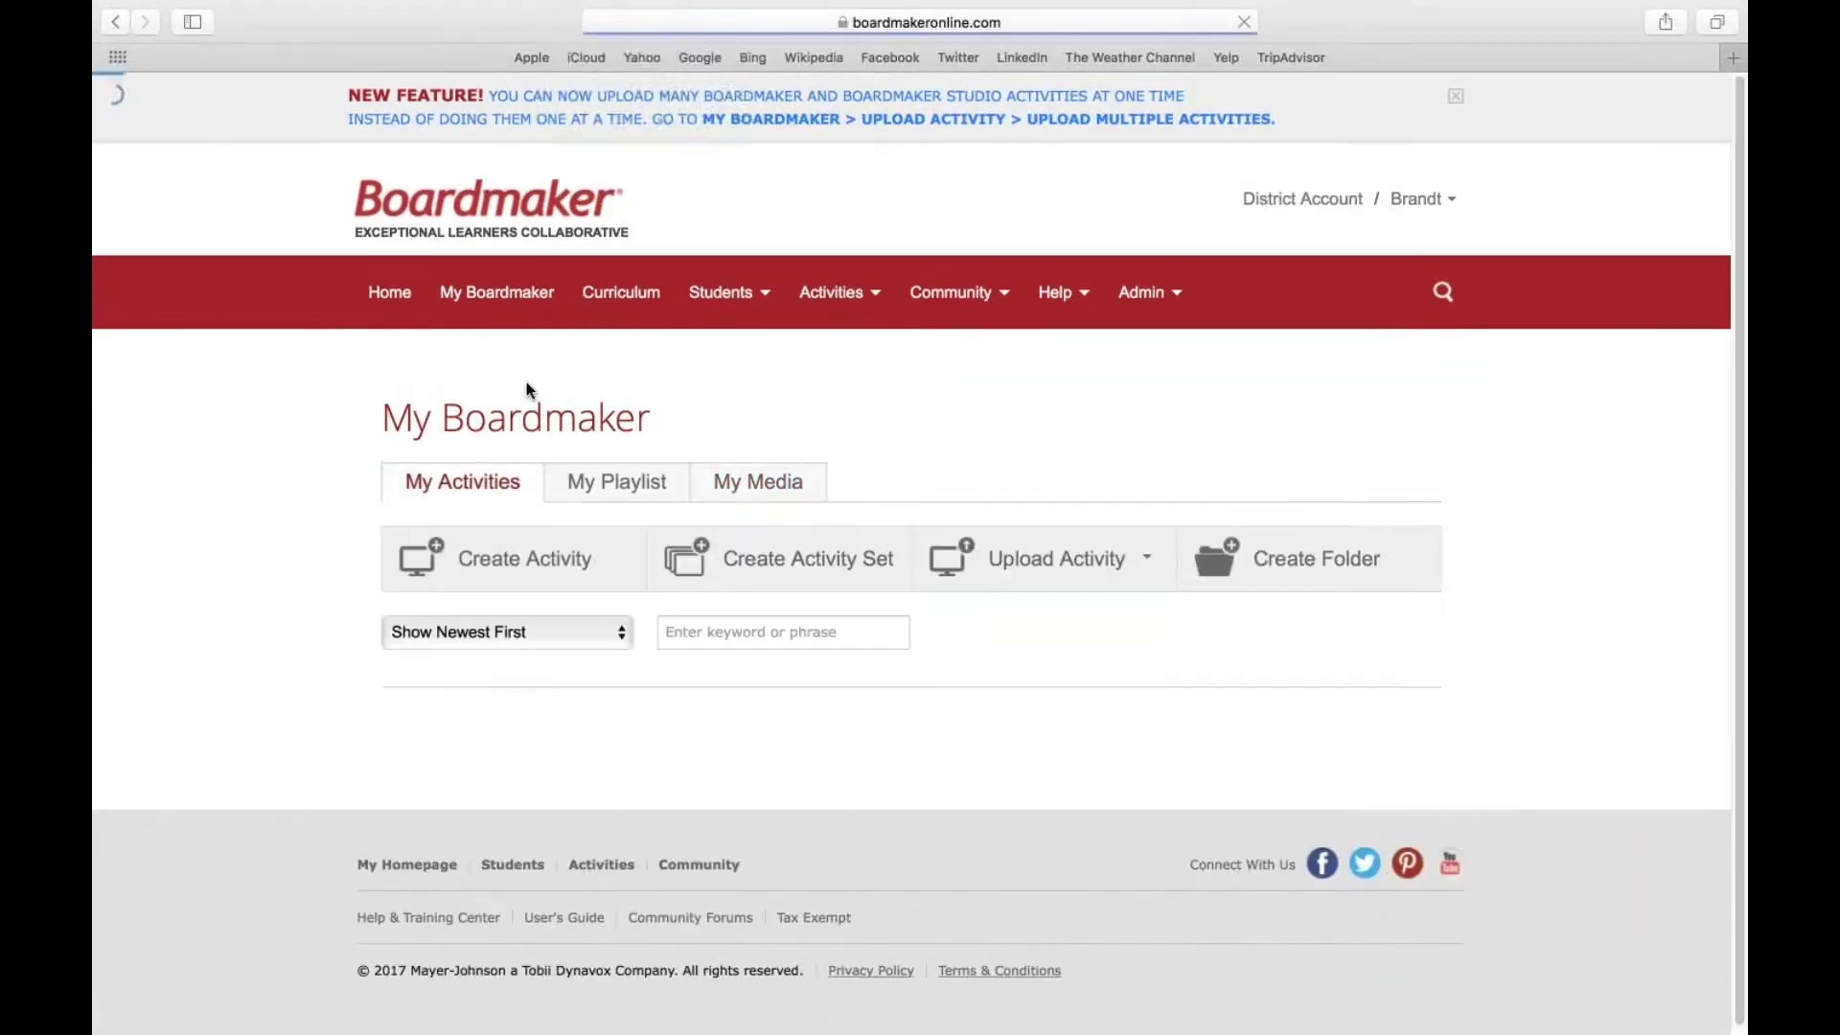
# Create a New Blank Activity from My Activities
pyautogui.click(517, 569)
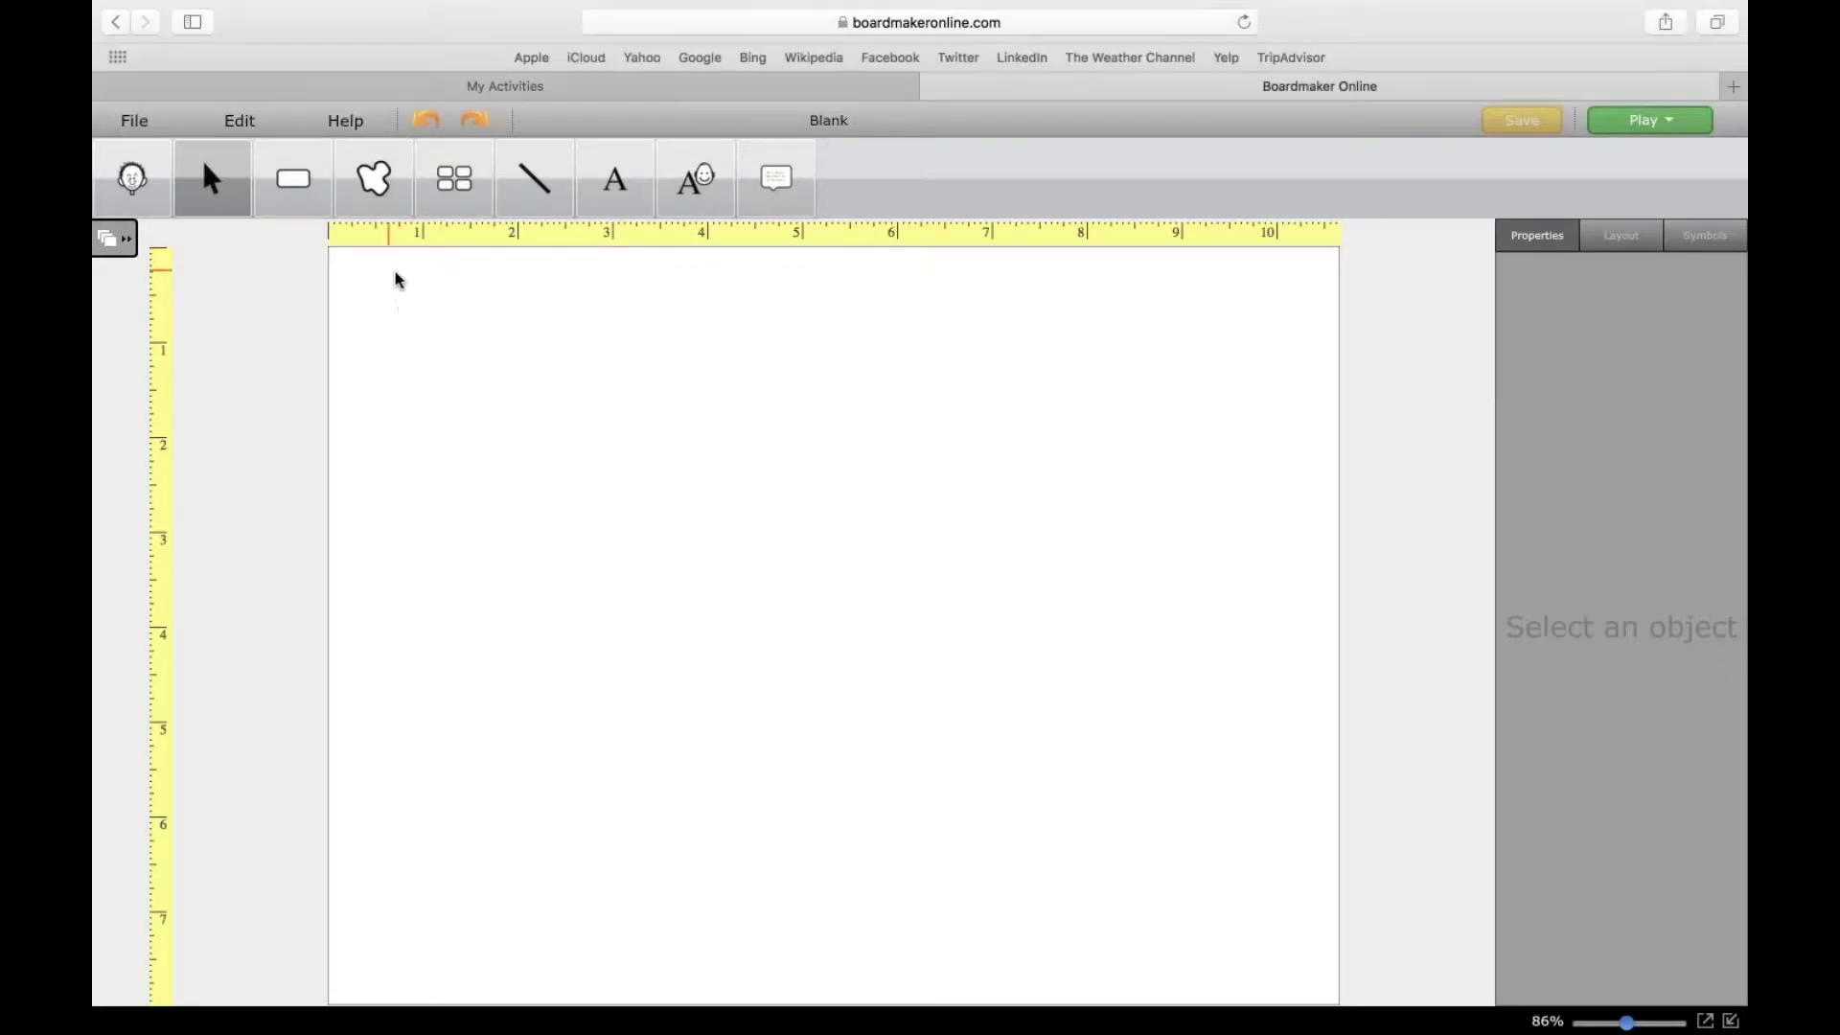
pyautogui.click(293, 179)
# Draw a top-left button and fill it with the d103 logo found in My Media
pyautogui.moveTo(418, 336); pyautogui.dragTo(707, 602)
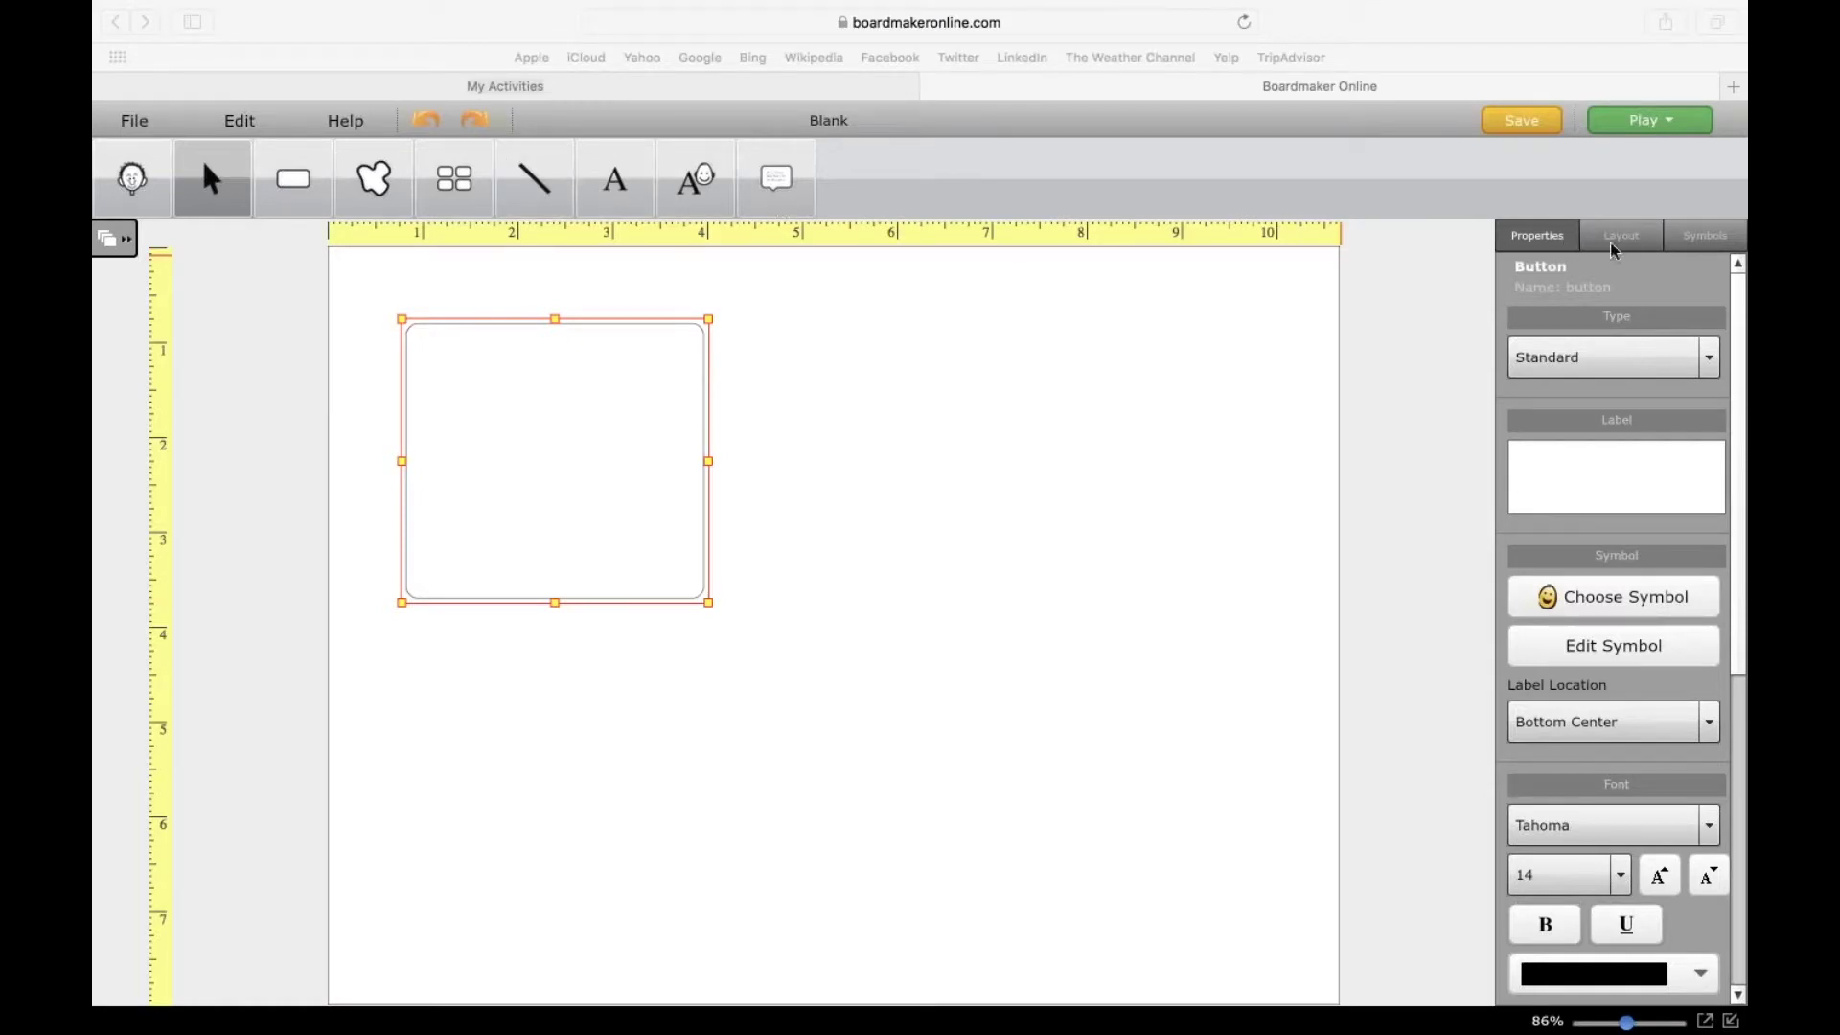
pyautogui.click(1723, 246)
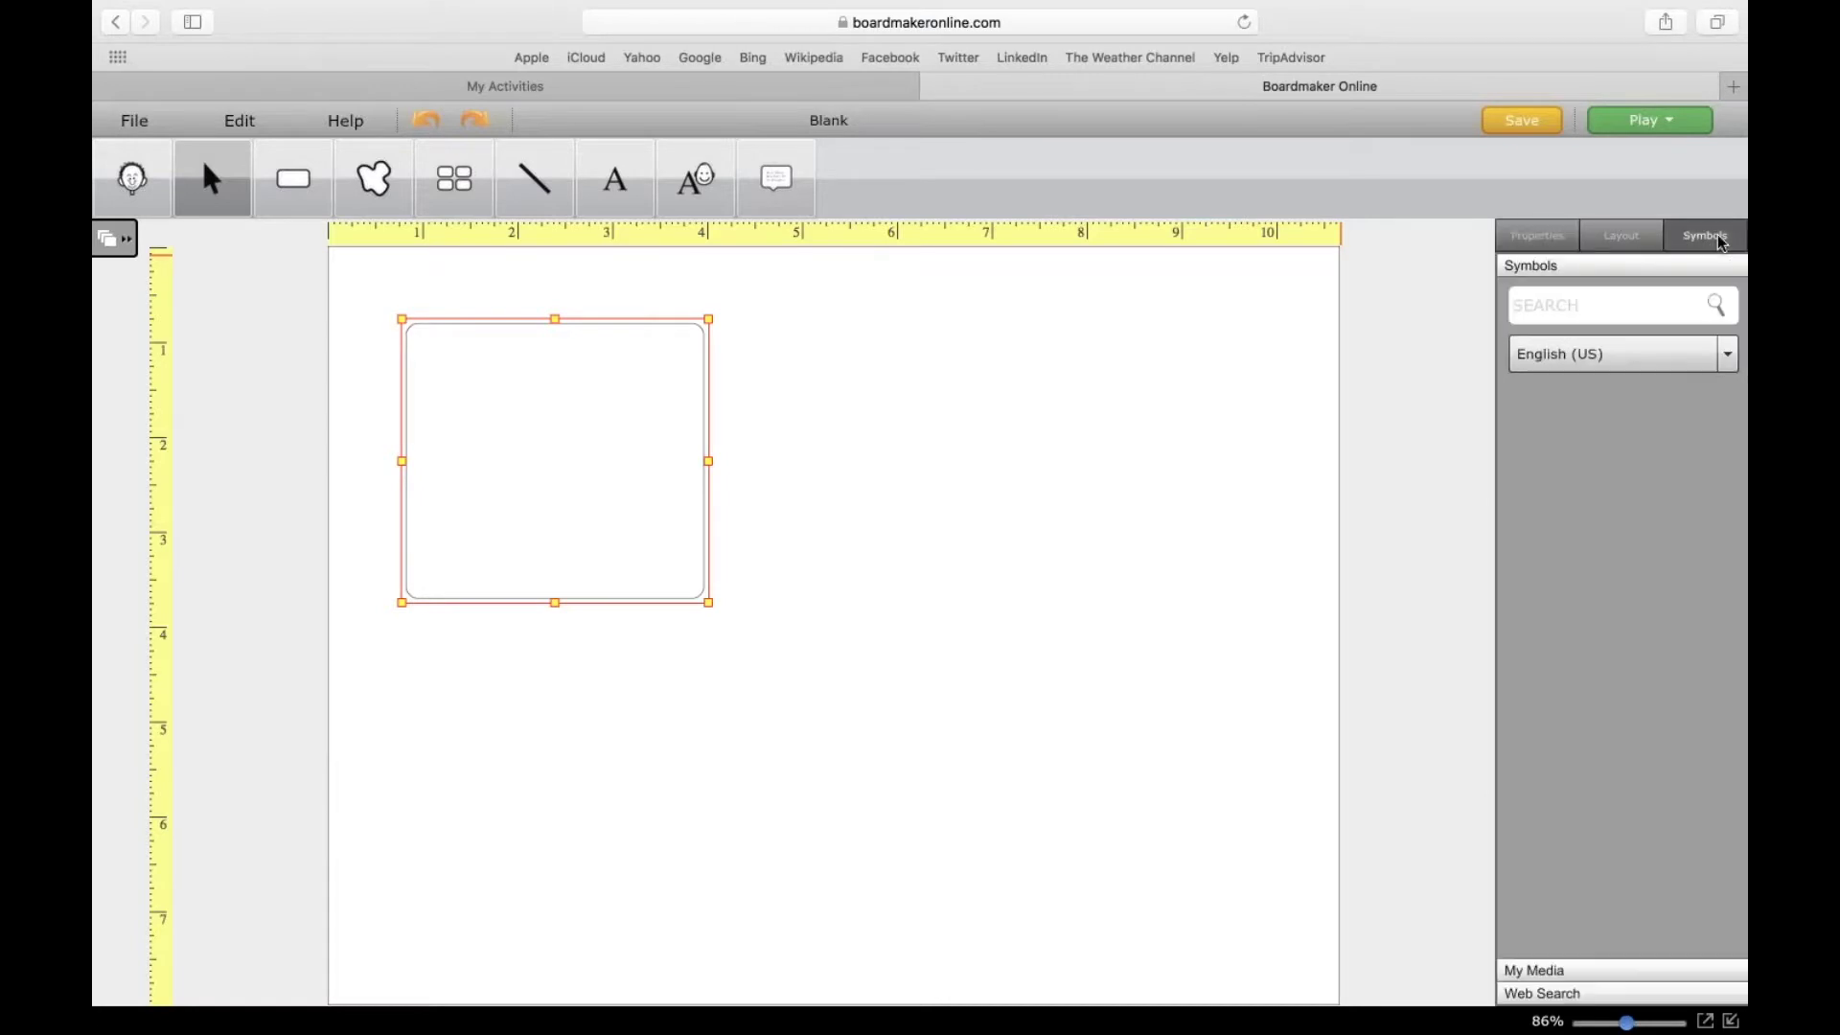
pyautogui.click(1537, 971)
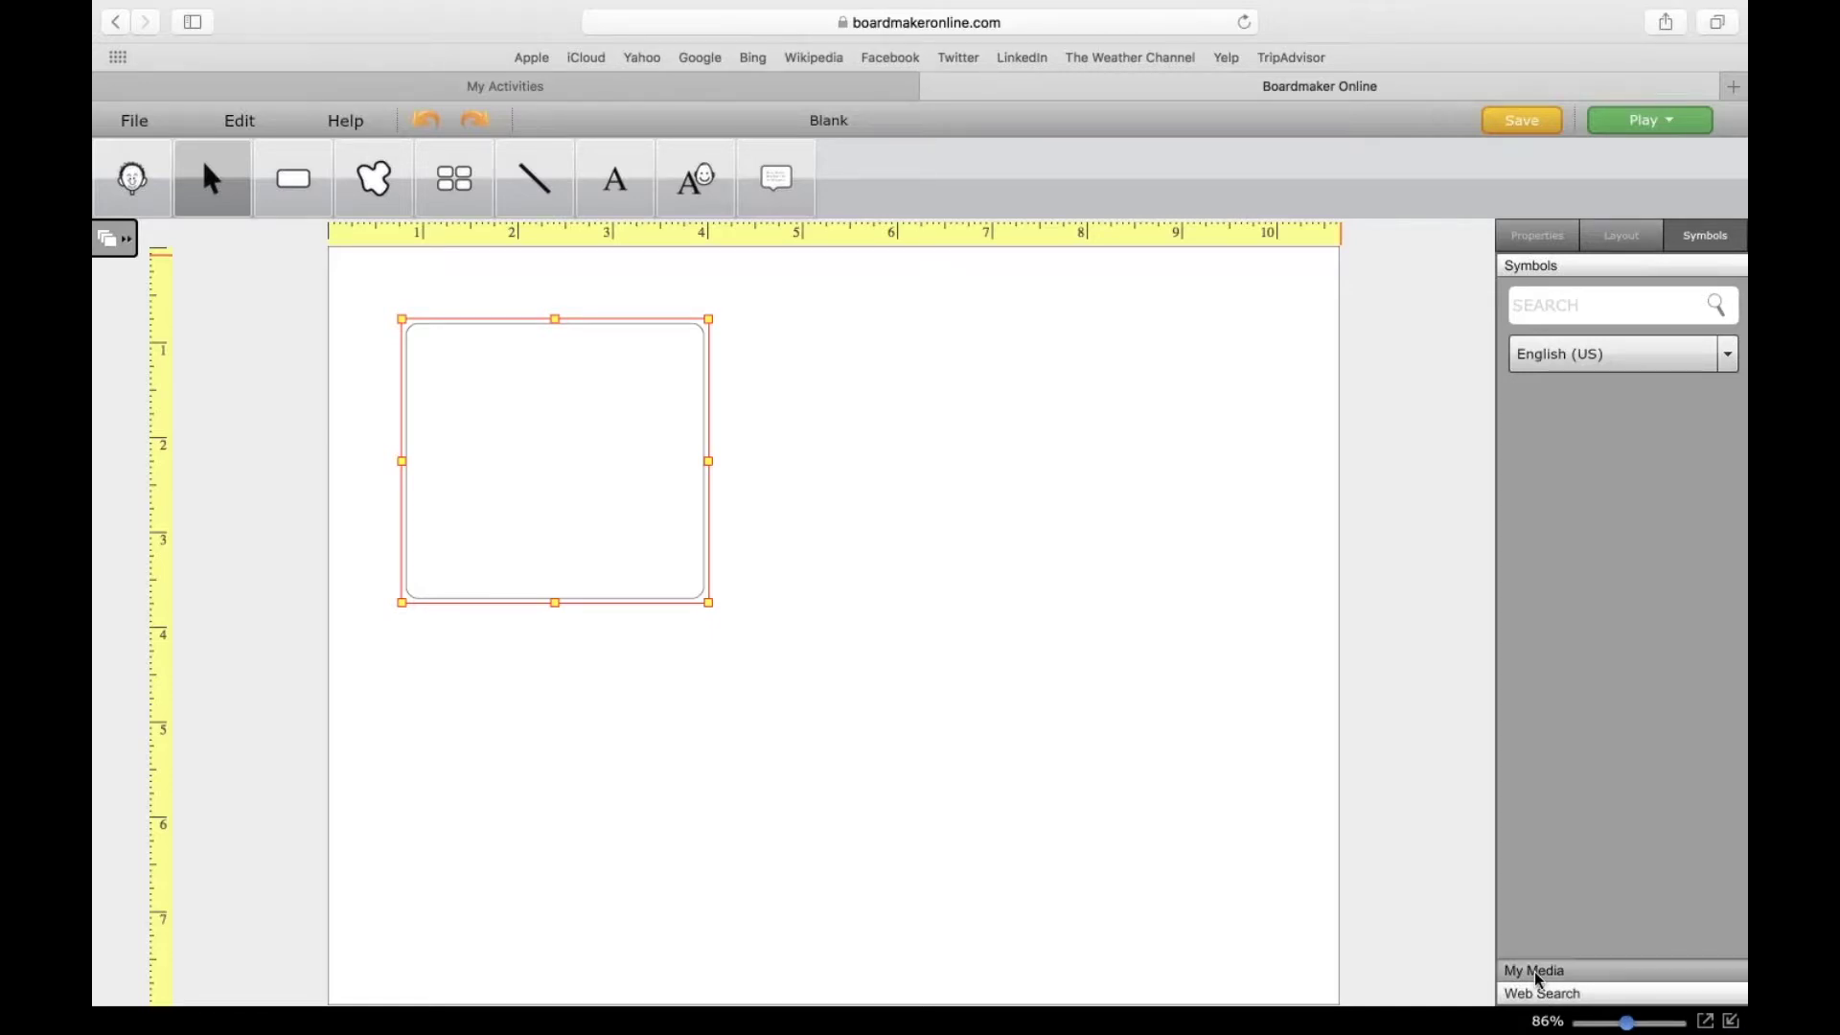
pyautogui.click(1588, 325)
pyautogui.write('d103')
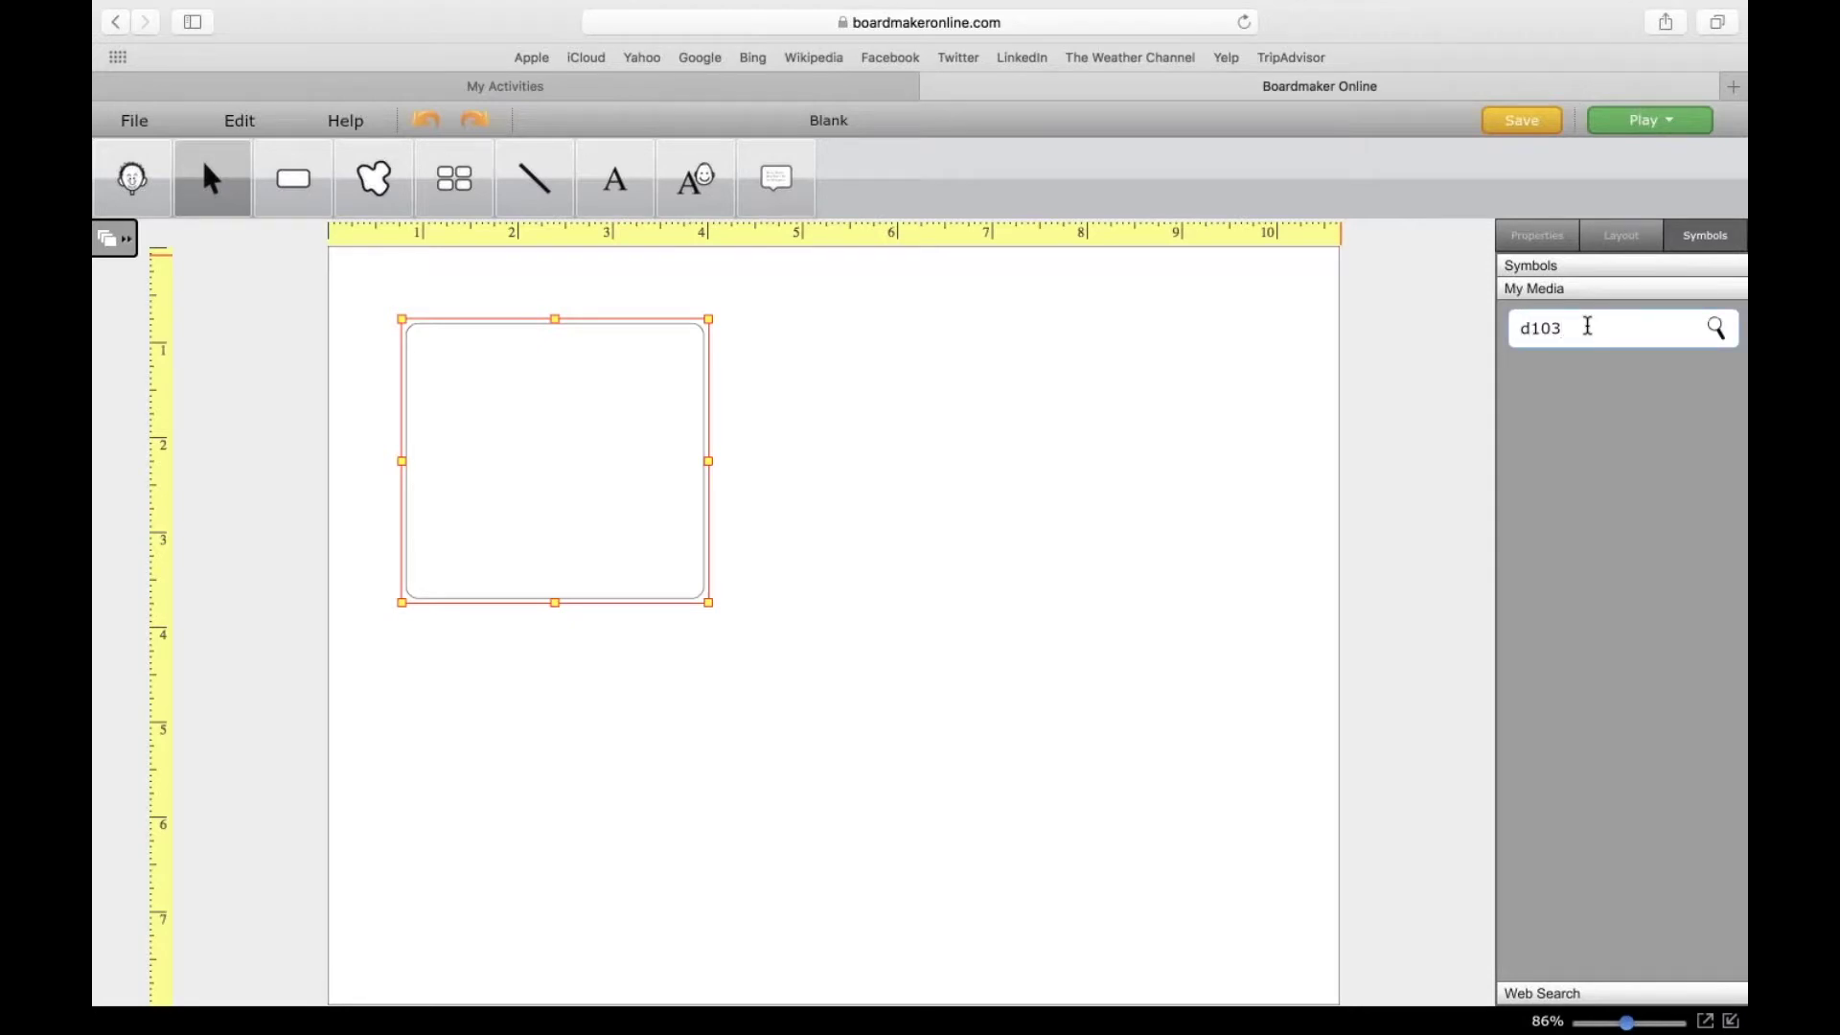
pyautogui.press('Return')
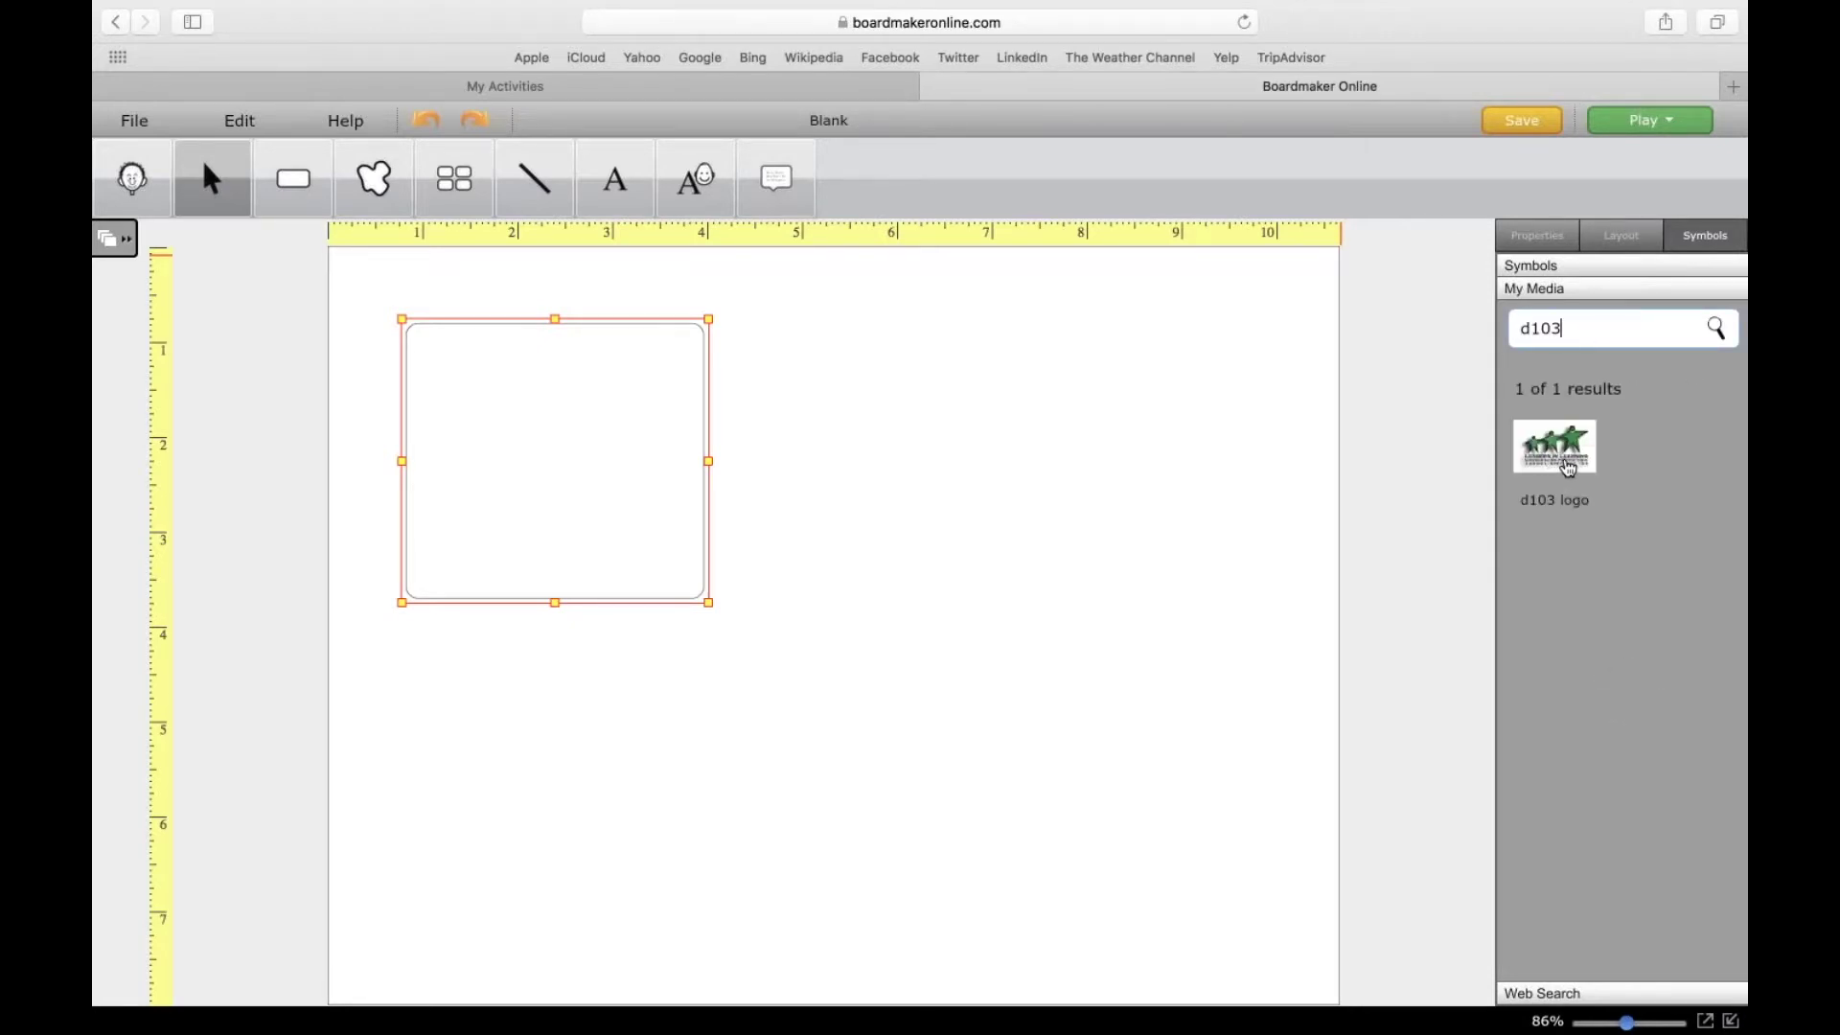
pyautogui.moveTo(1568, 468); pyautogui.dragTo(626, 461)
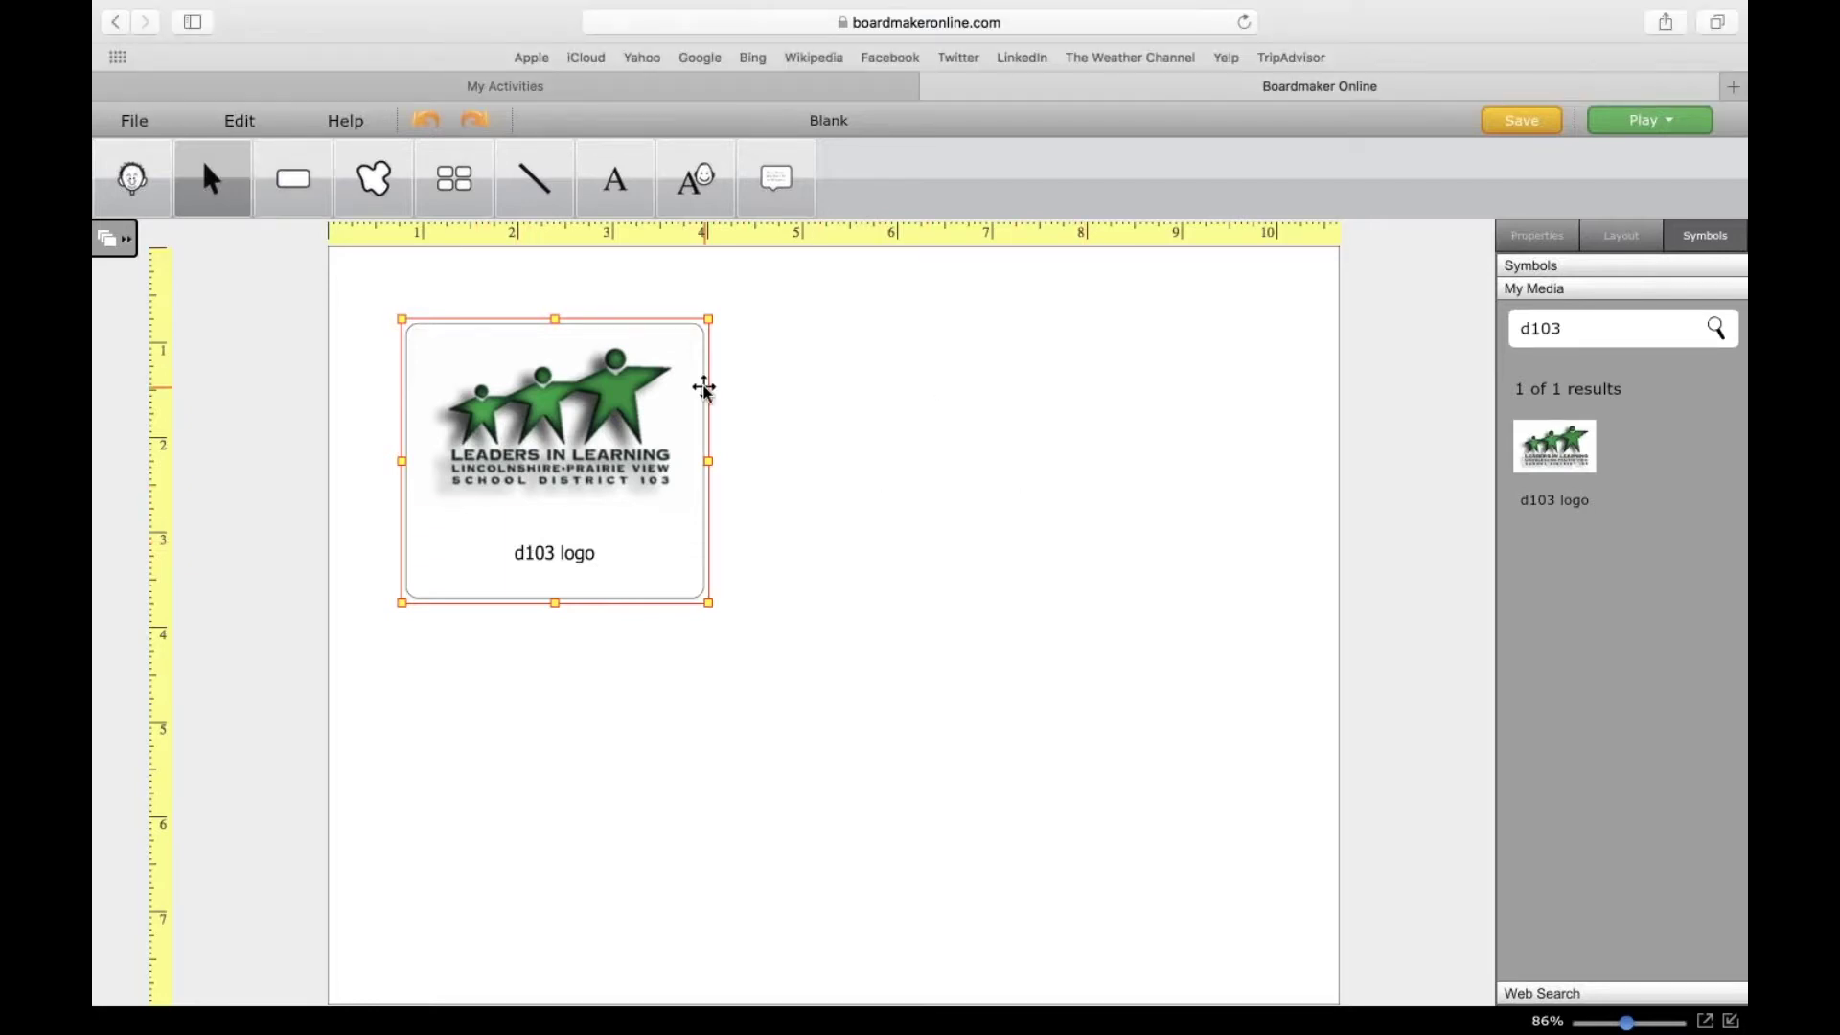
# Add a second button with a web-searched lion photo, plus an empty third button below
pyautogui.click(312, 201)
pyautogui.moveTo(748, 322); pyautogui.dragTo(1164, 654)
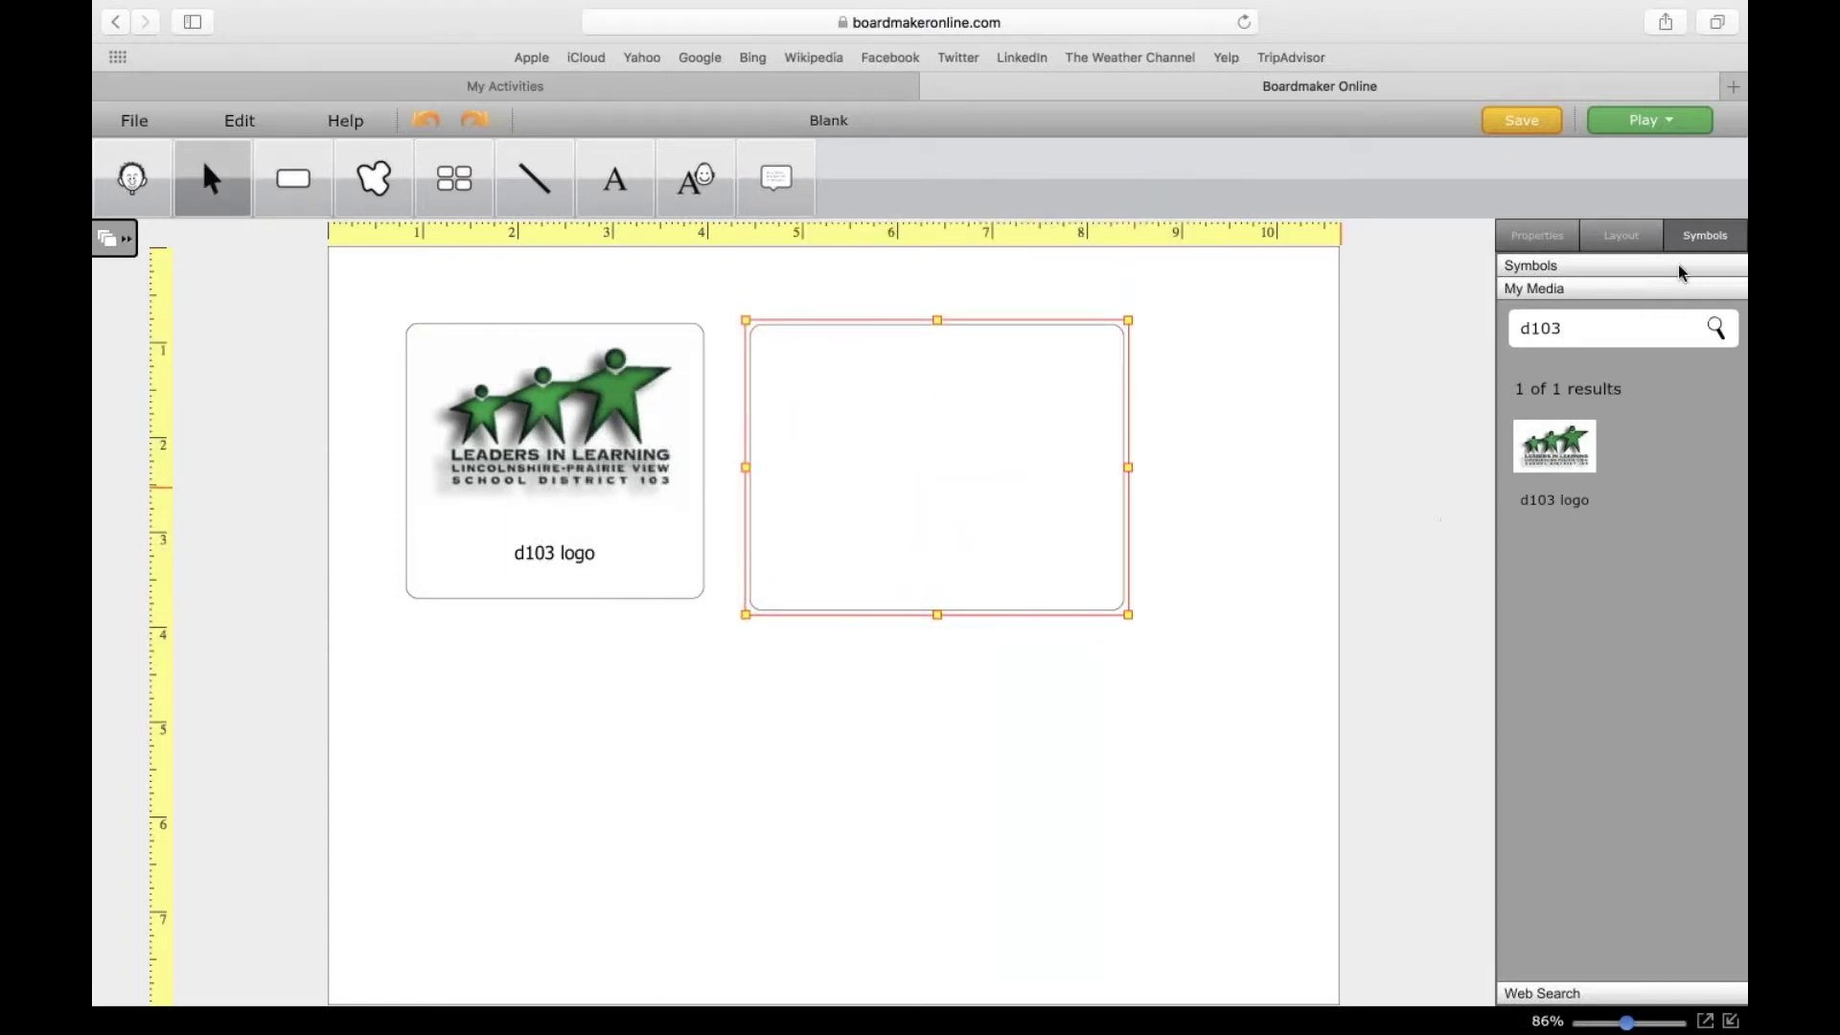
pyautogui.click(1546, 991)
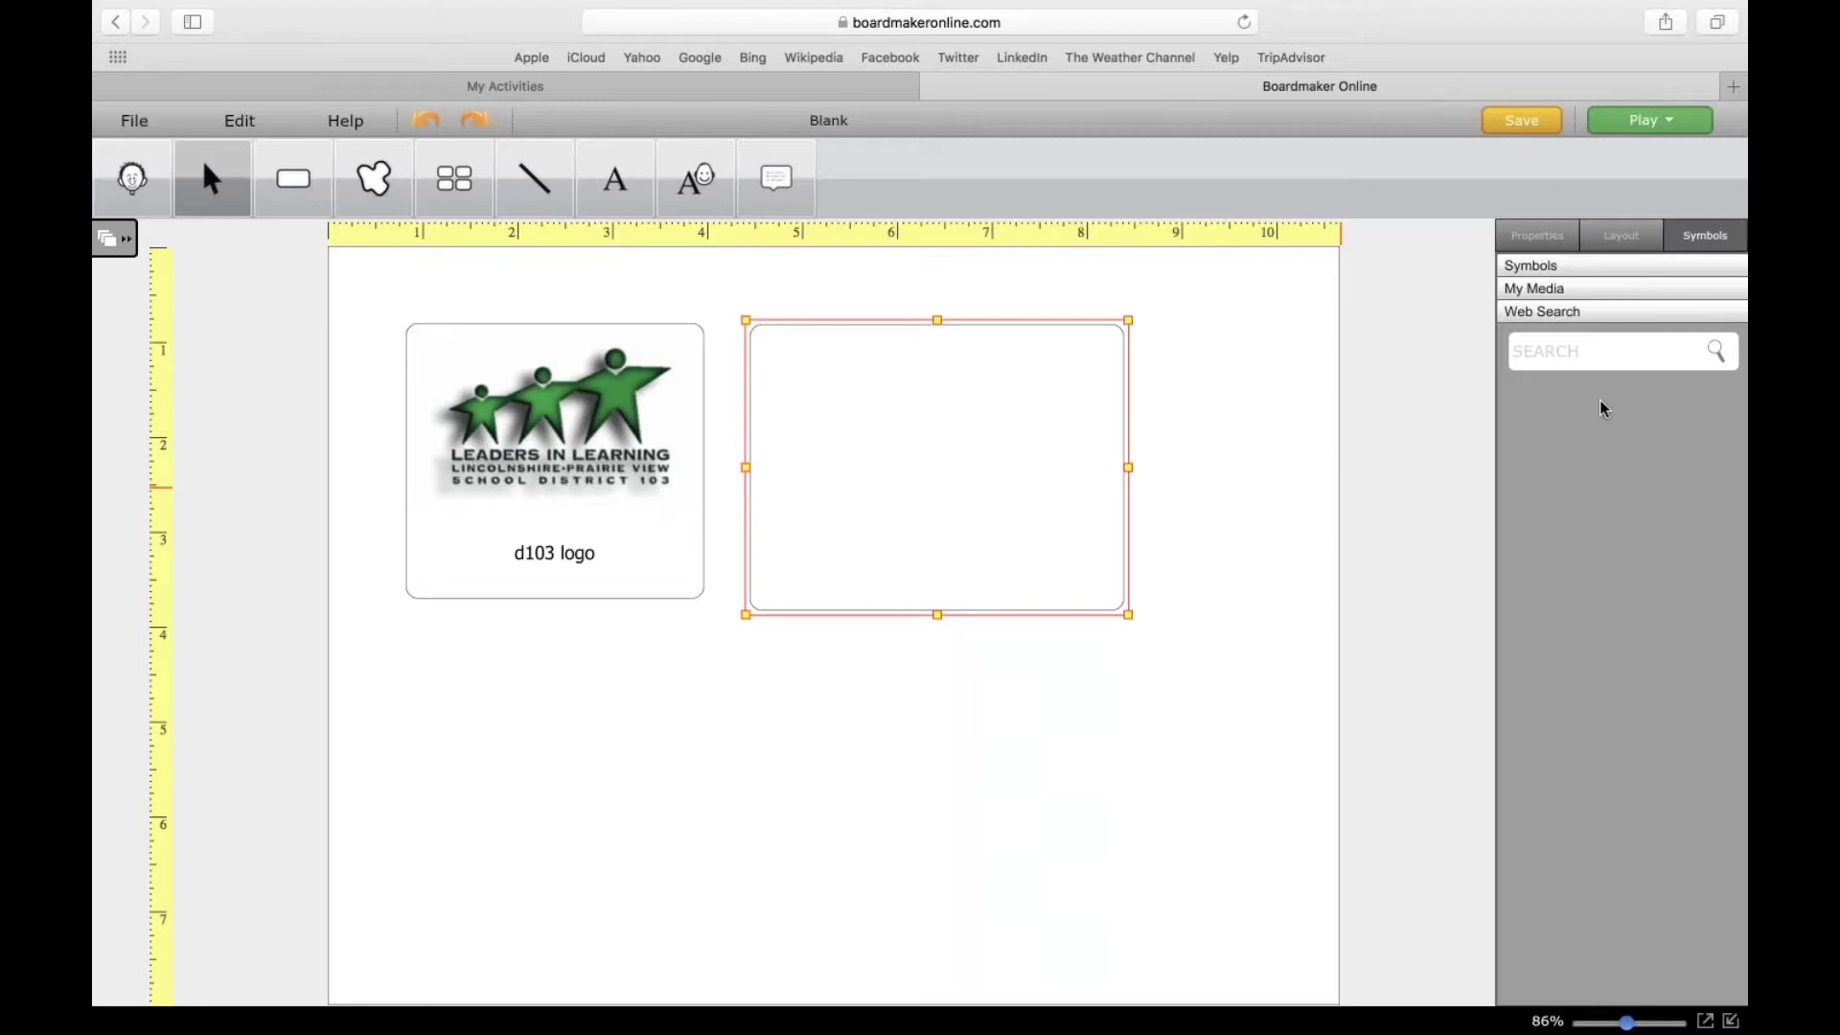
pyautogui.click(1583, 359)
pyautogui.write('lion')
pyautogui.press('Return')
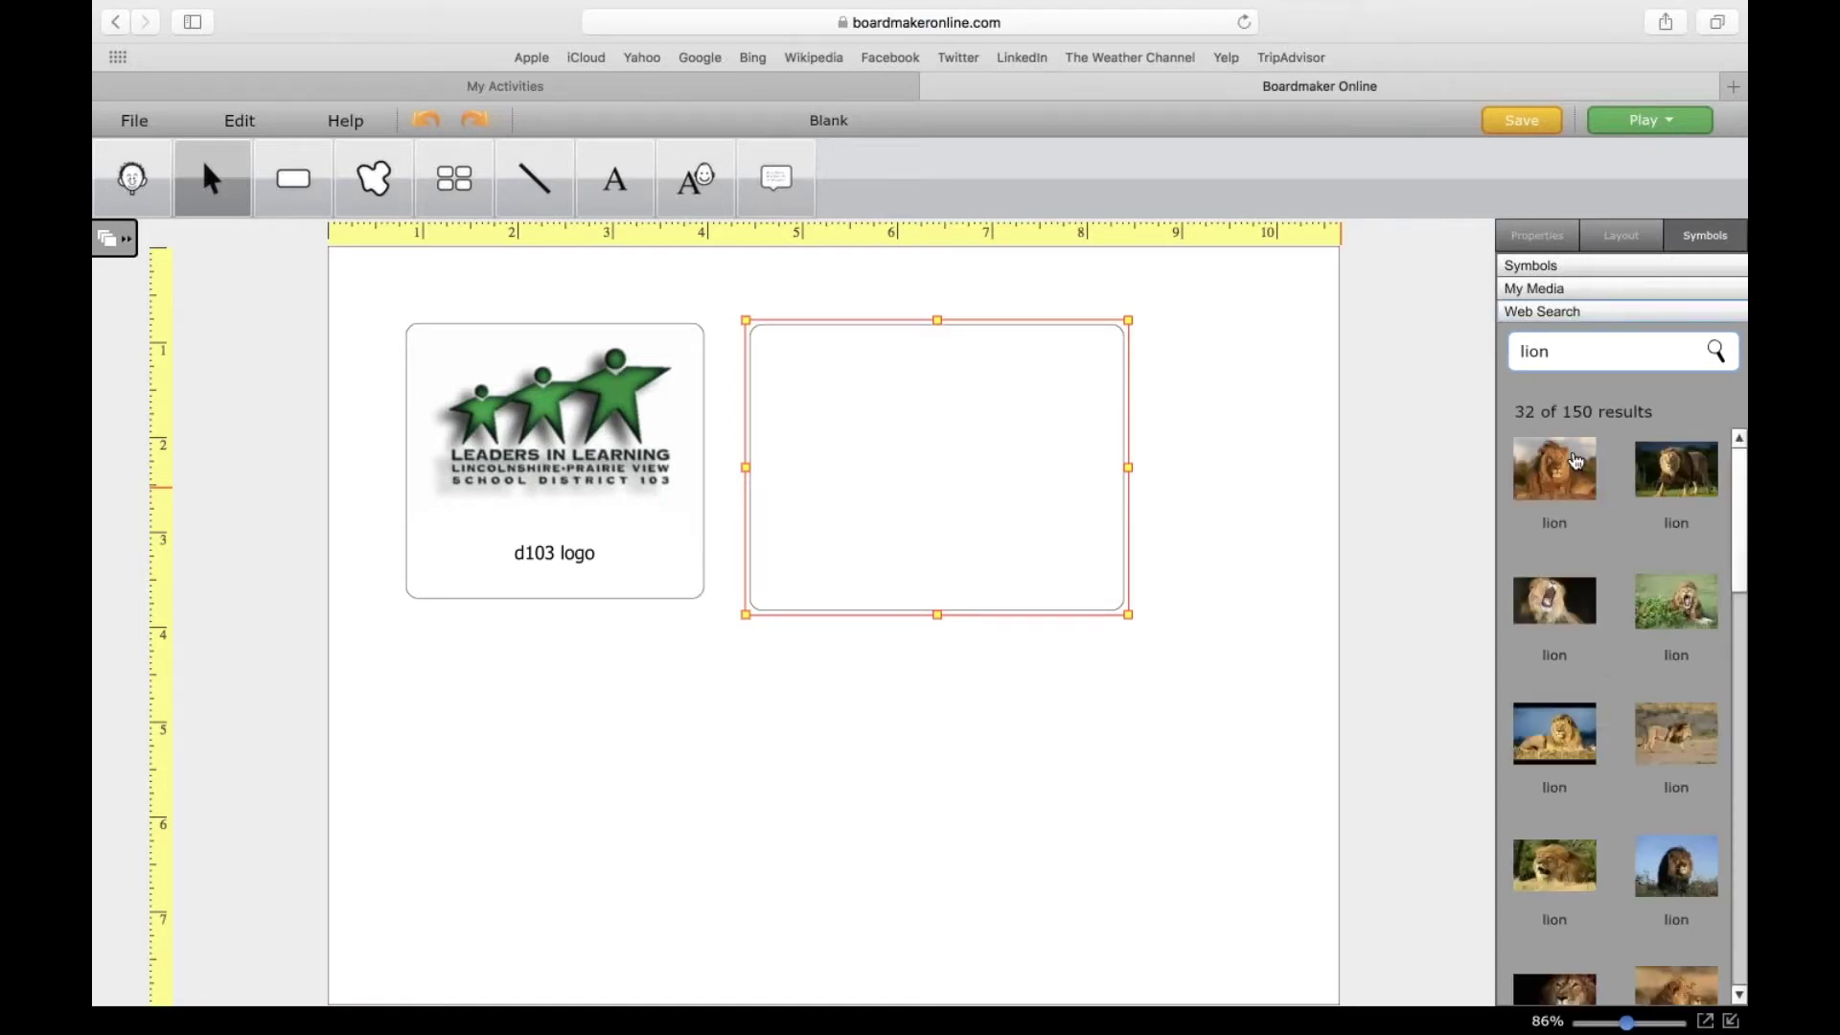
pyautogui.moveTo(1576, 463); pyautogui.dragTo(956, 405)
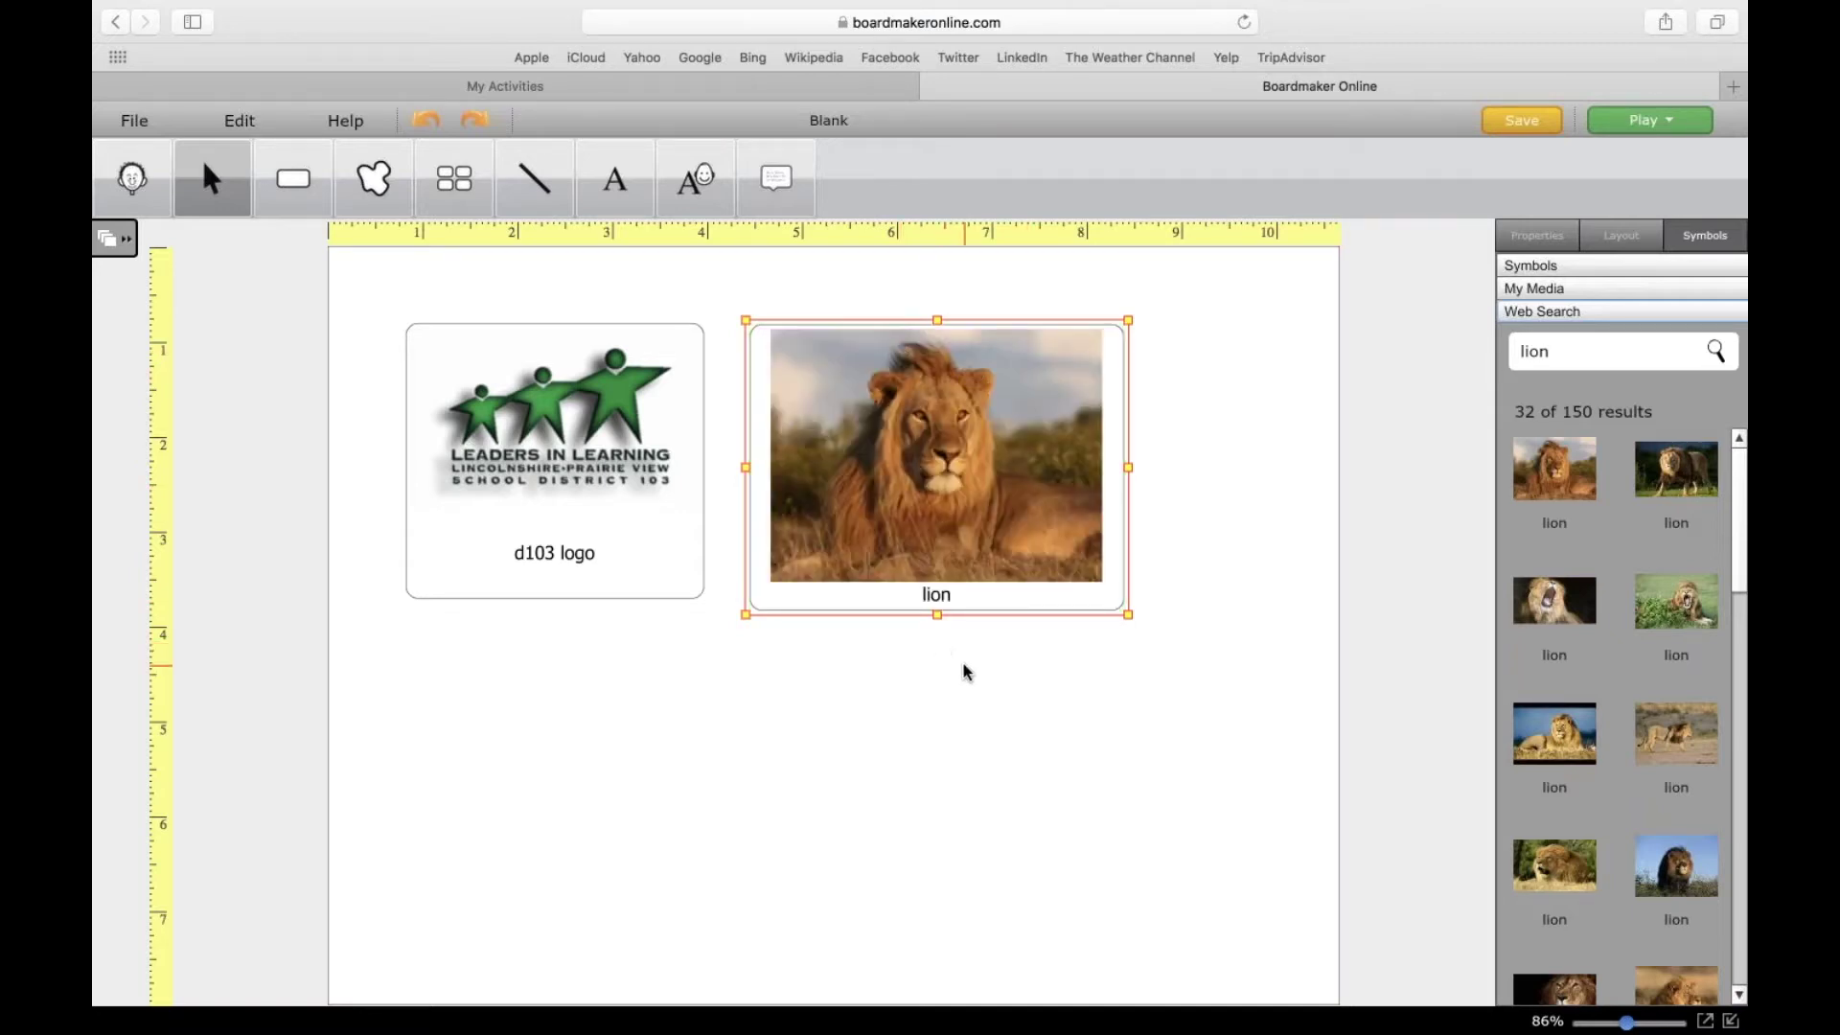
pyautogui.press('b')
pyautogui.moveTo(522, 671); pyautogui.dragTo(810, 920)
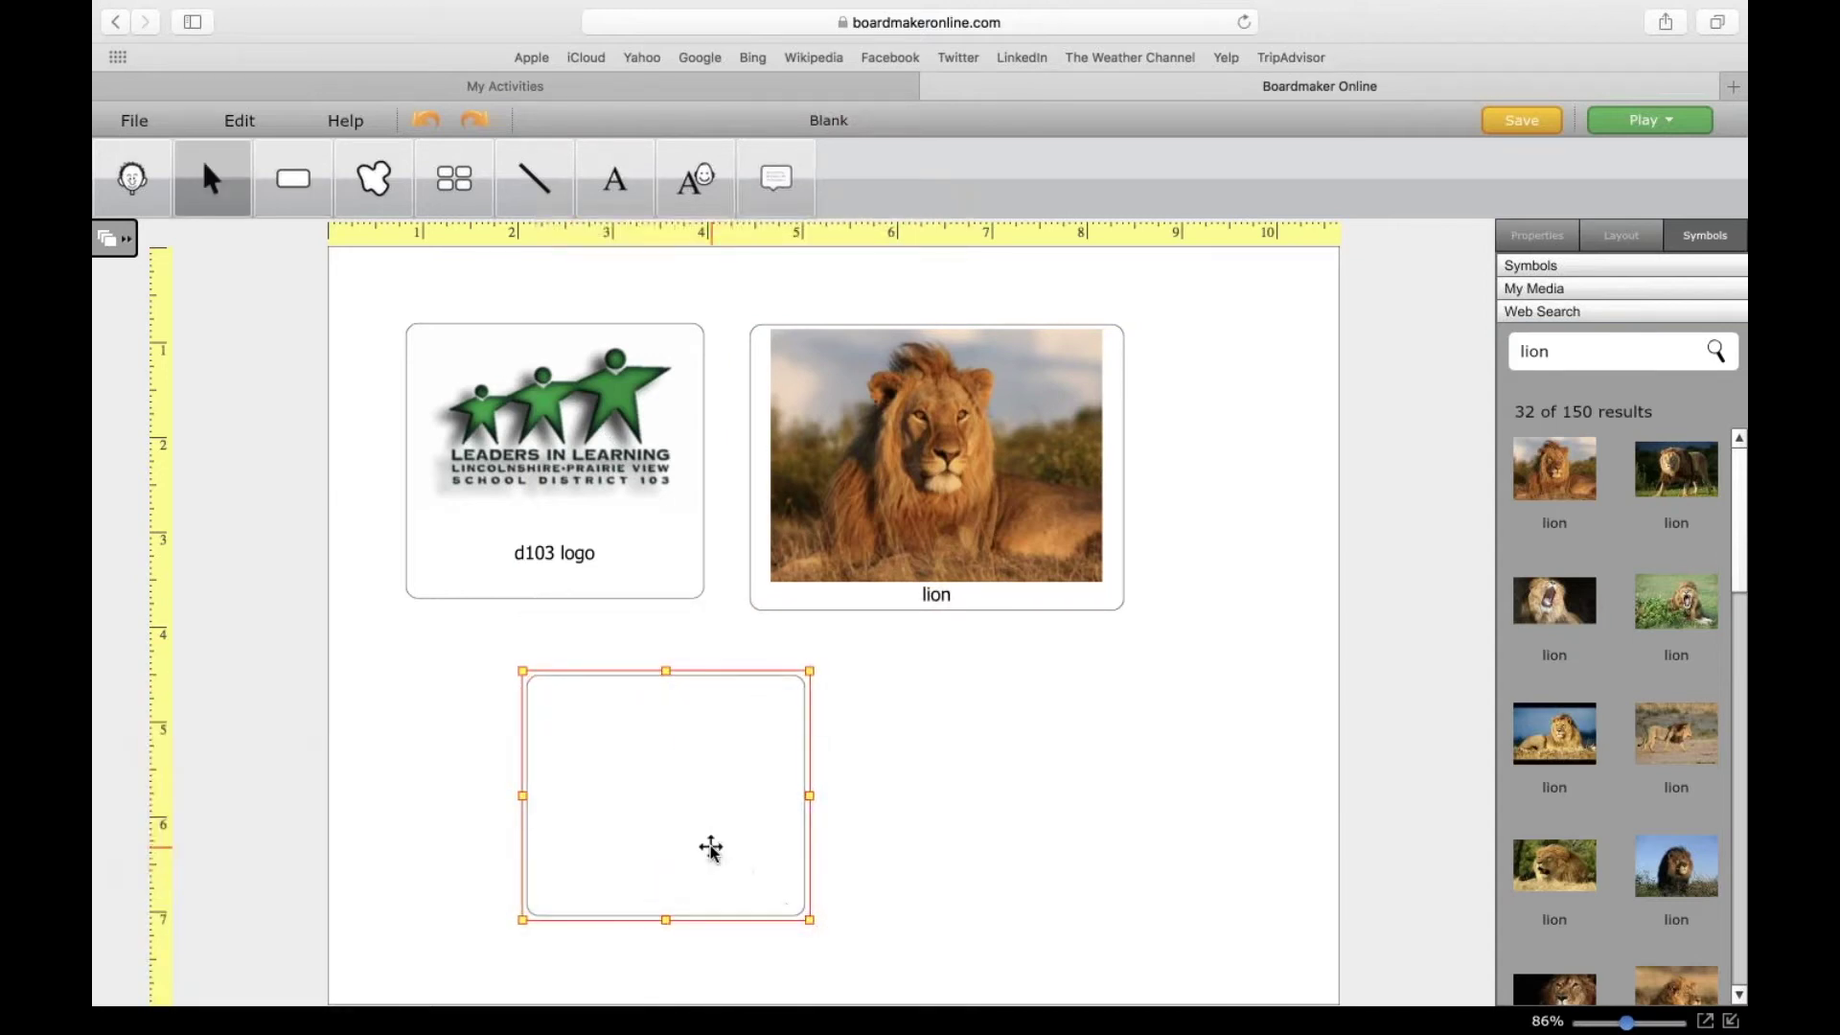
# Label the third button 'zebra' and search My Media for d103
pyautogui.write('zebra')
pyautogui.press('Return')
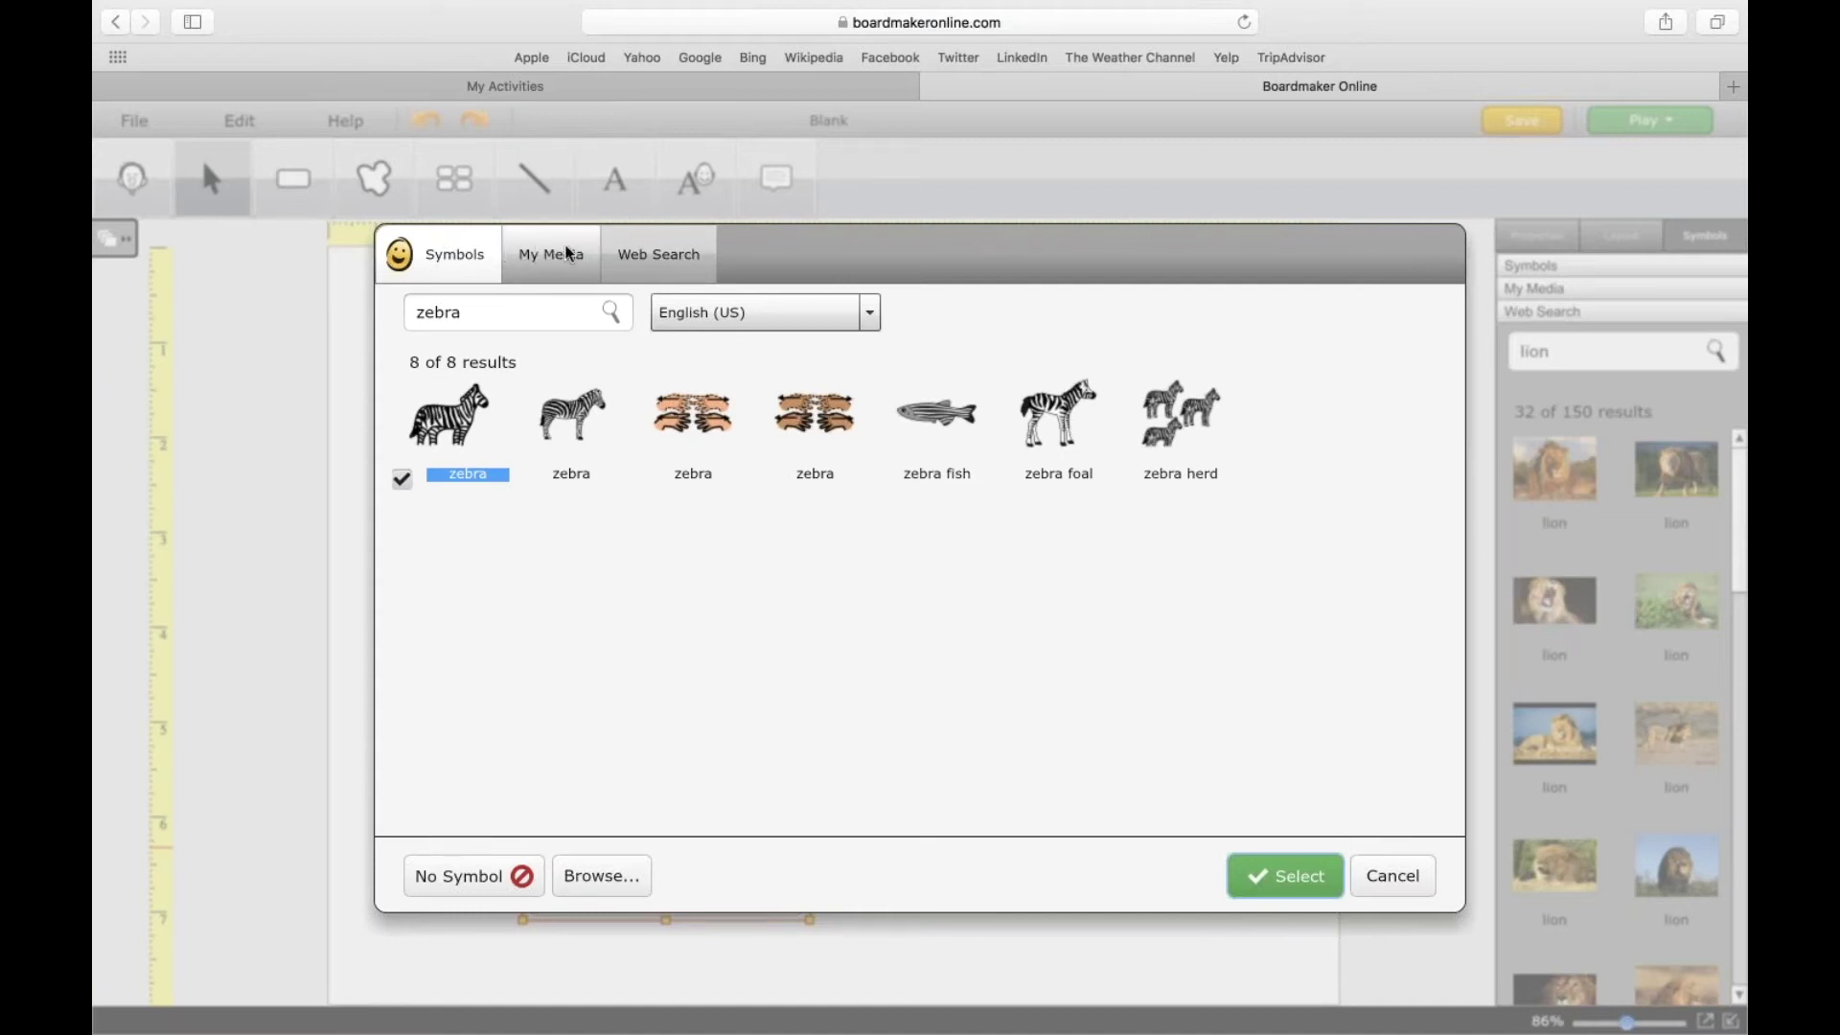
pyautogui.click(546, 253)
pyautogui.click(522, 311)
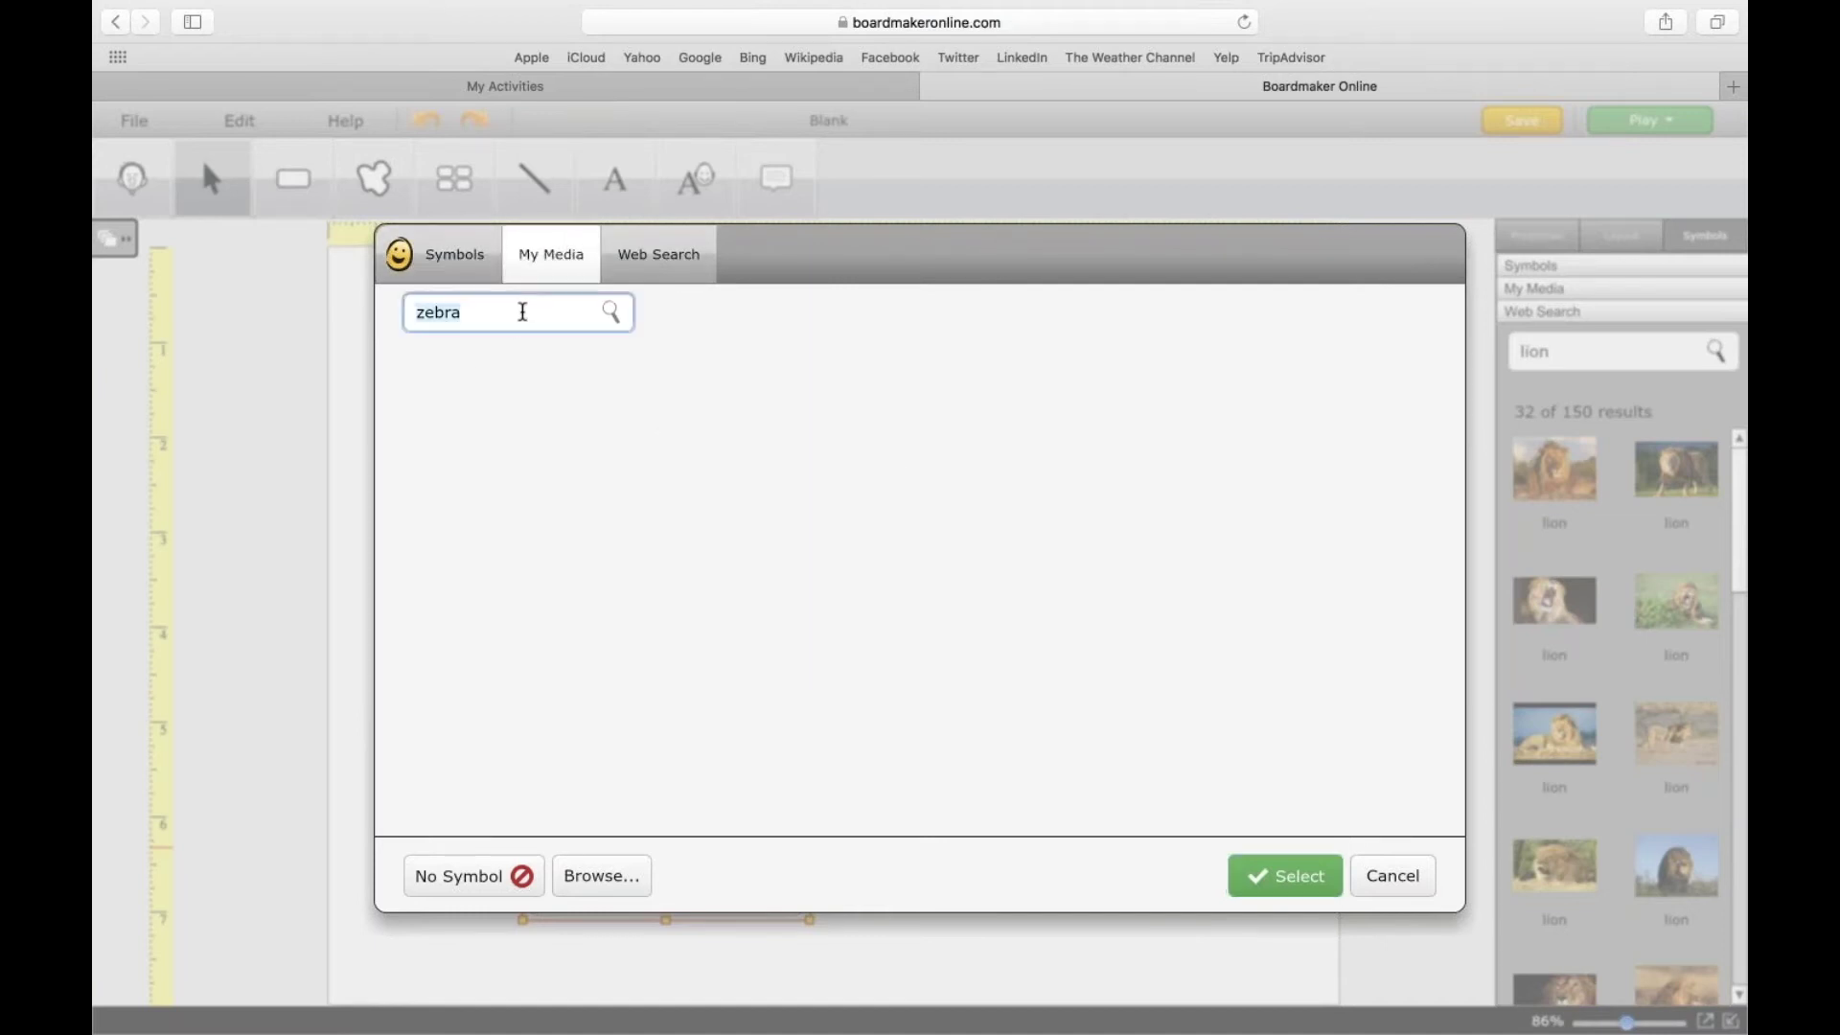
pyautogui.press('BackSpace')
pyautogui.write('d103')
pyautogui.press('Return')
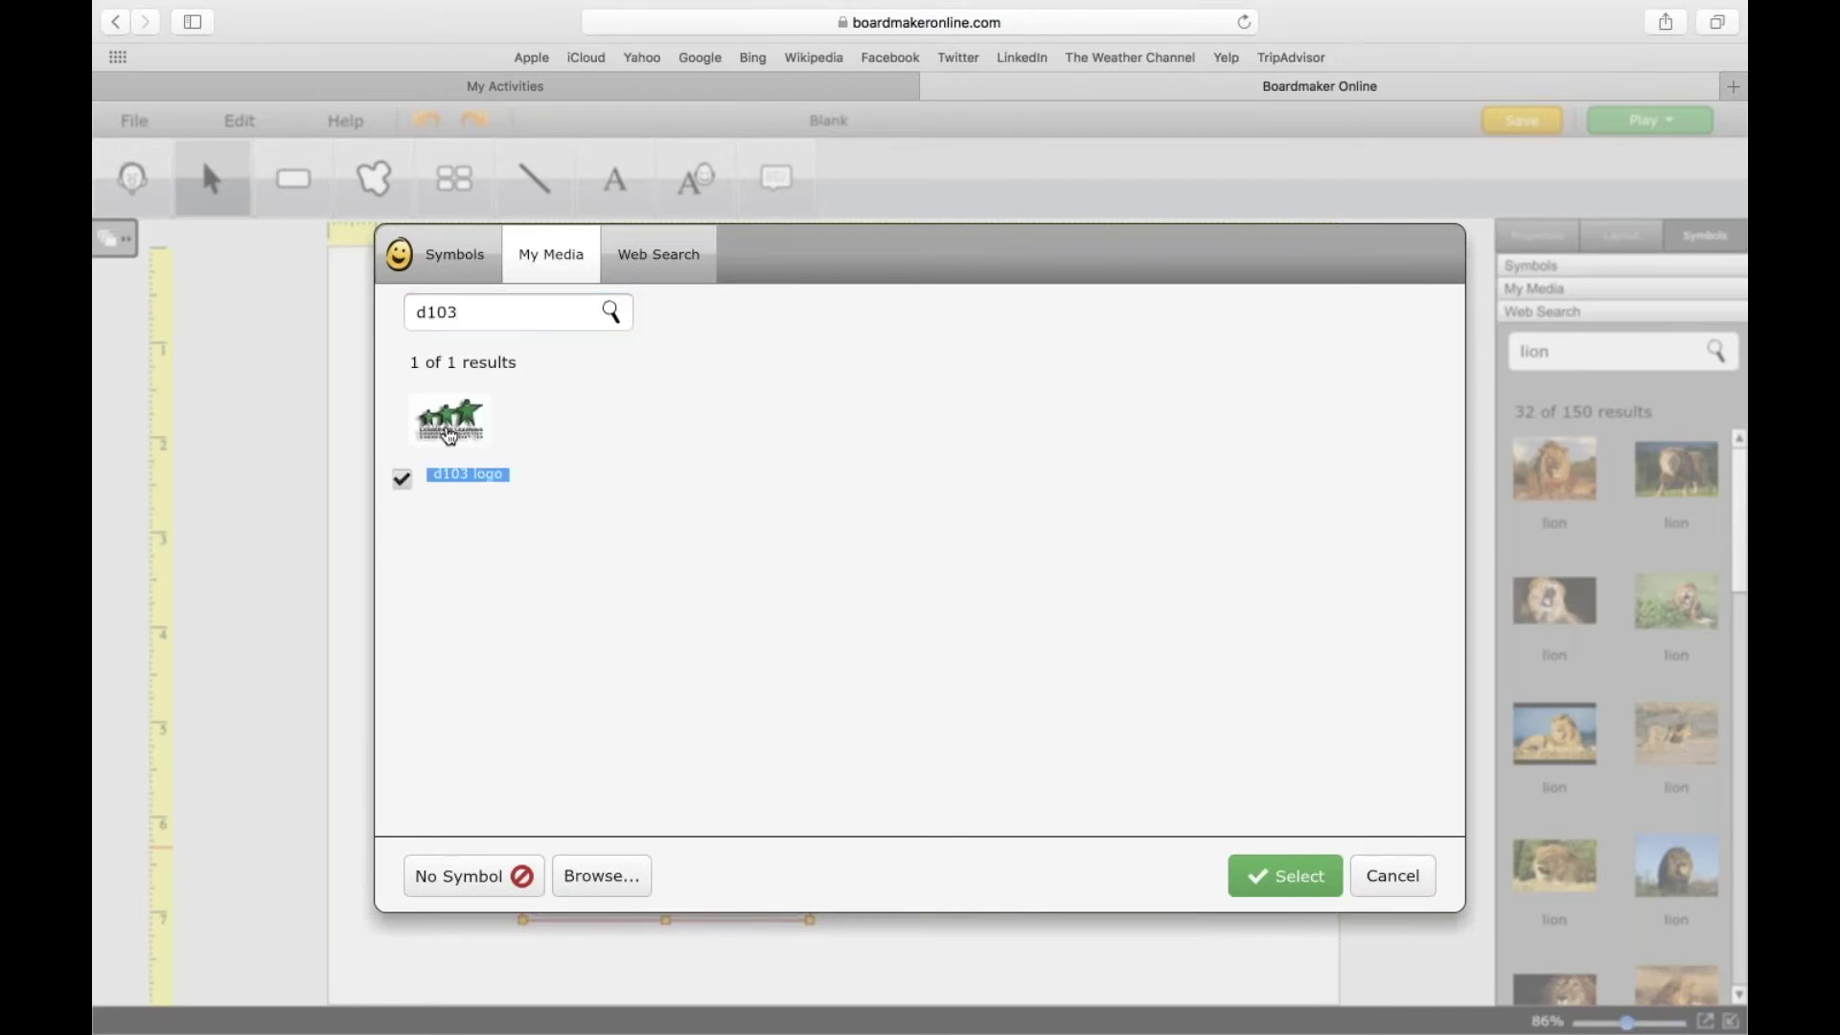
# Fill the third button with the third web-search result for zebra
pyautogui.click(637, 266)
pyautogui.click(517, 316)
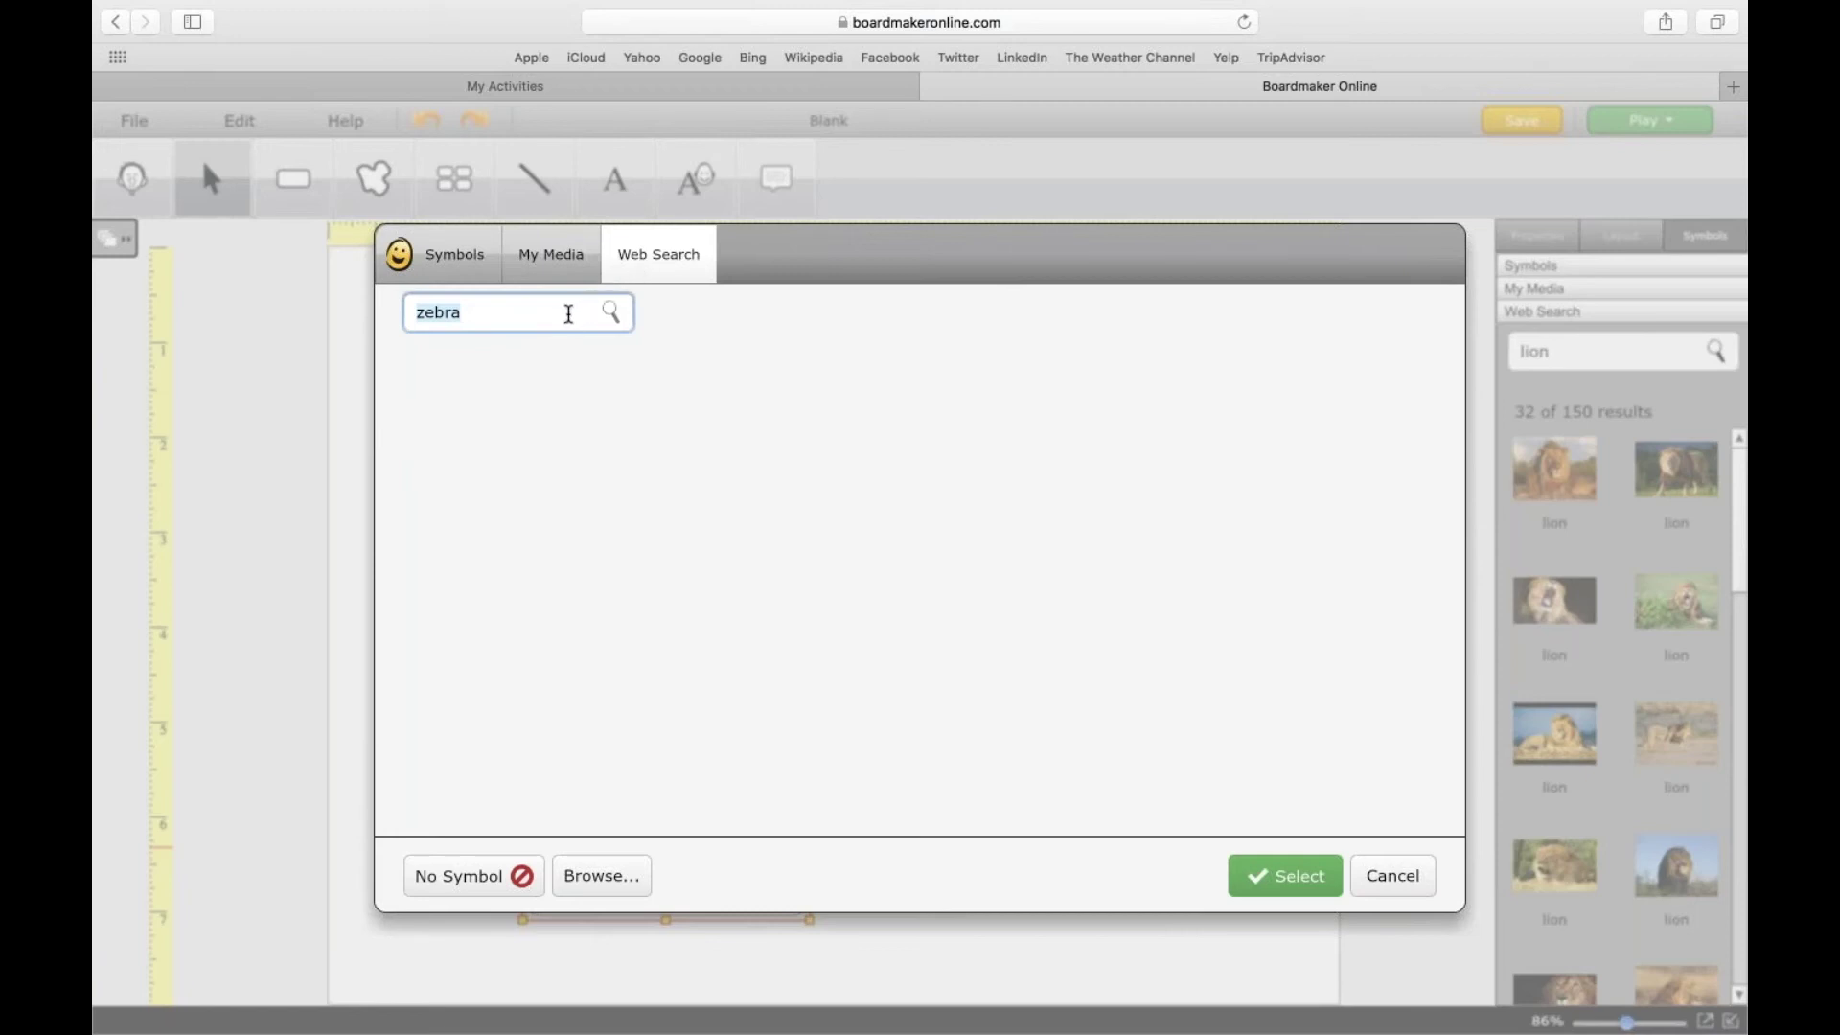
pyautogui.press('Return')
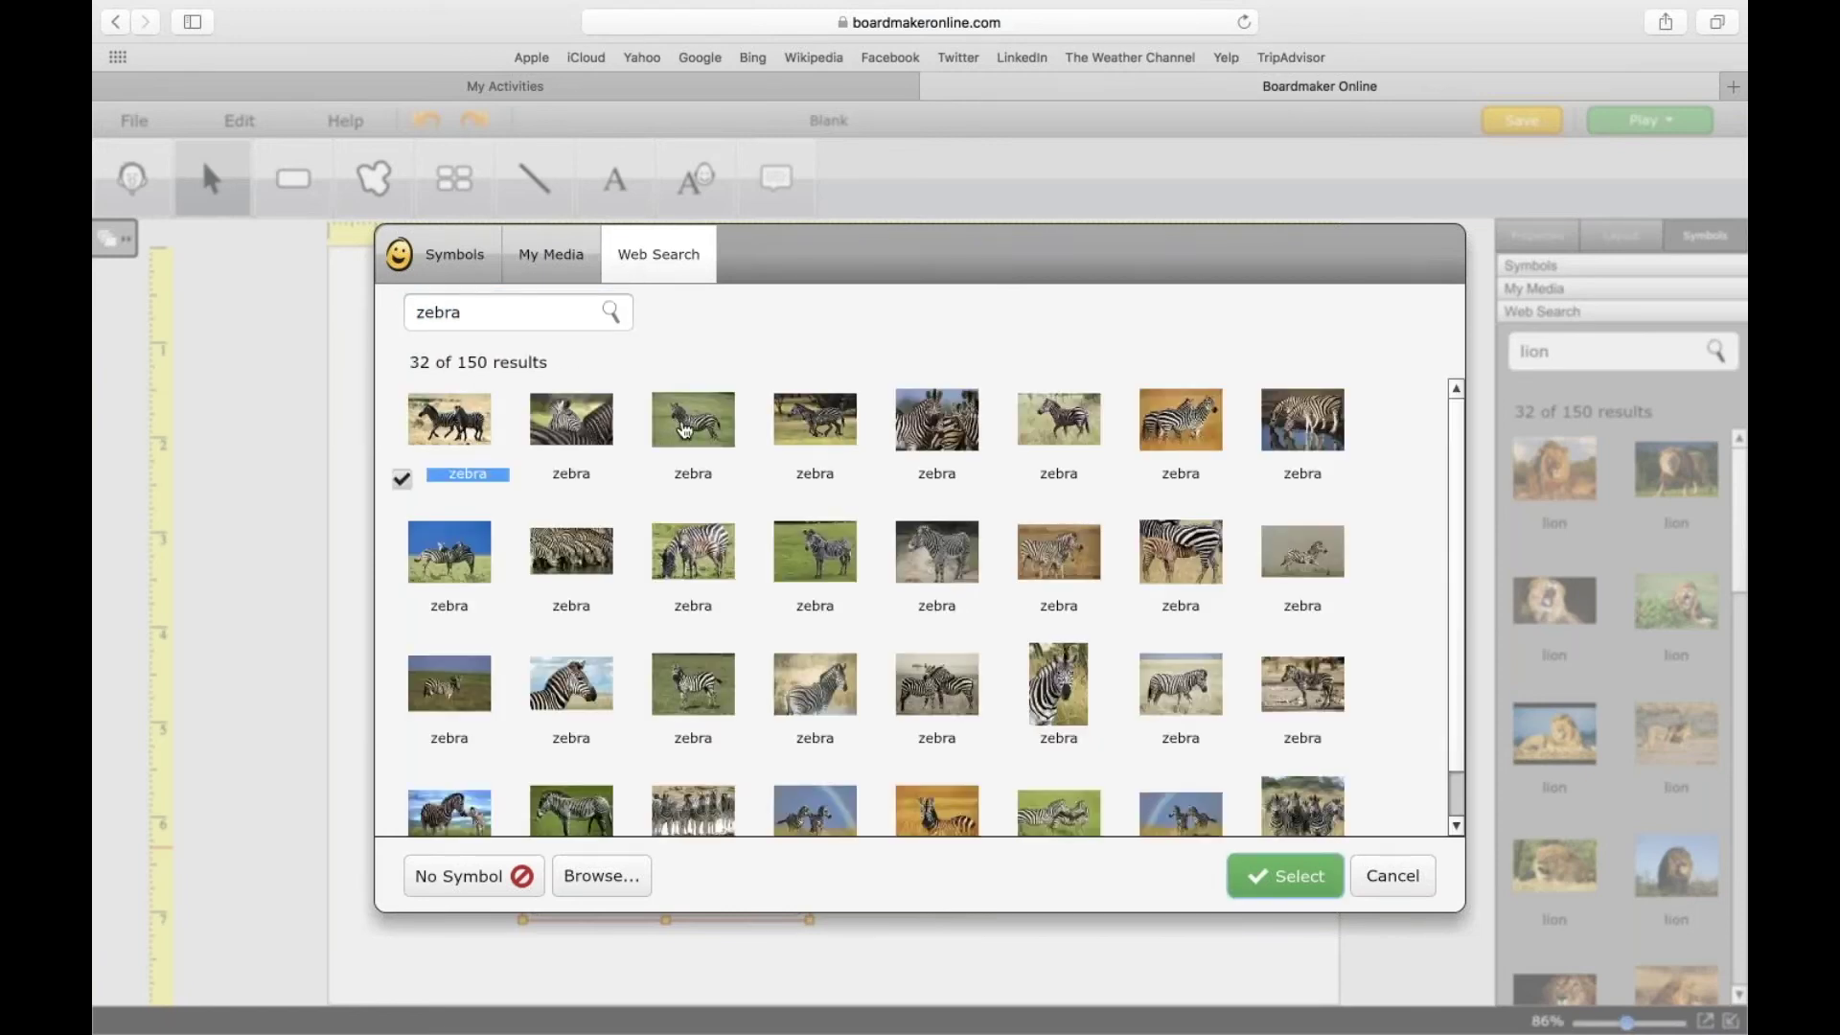
pyautogui.click(704, 432)
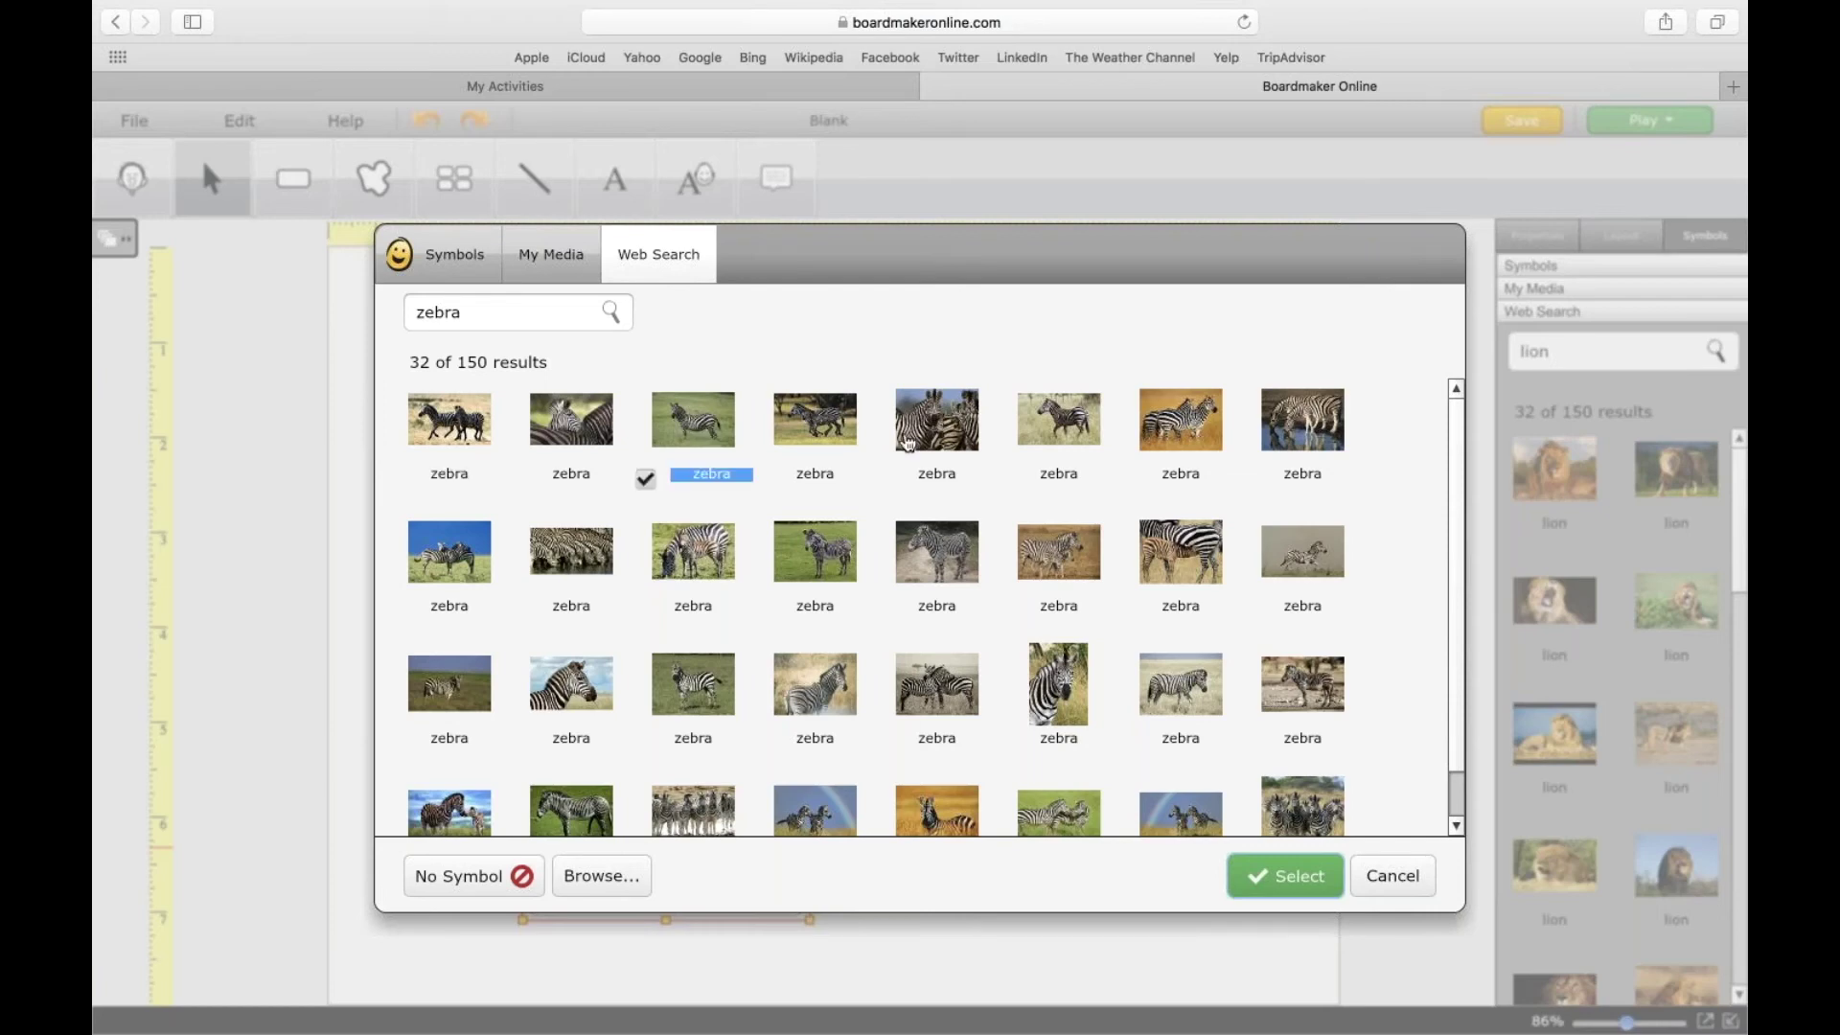
pyautogui.click(1263, 872)
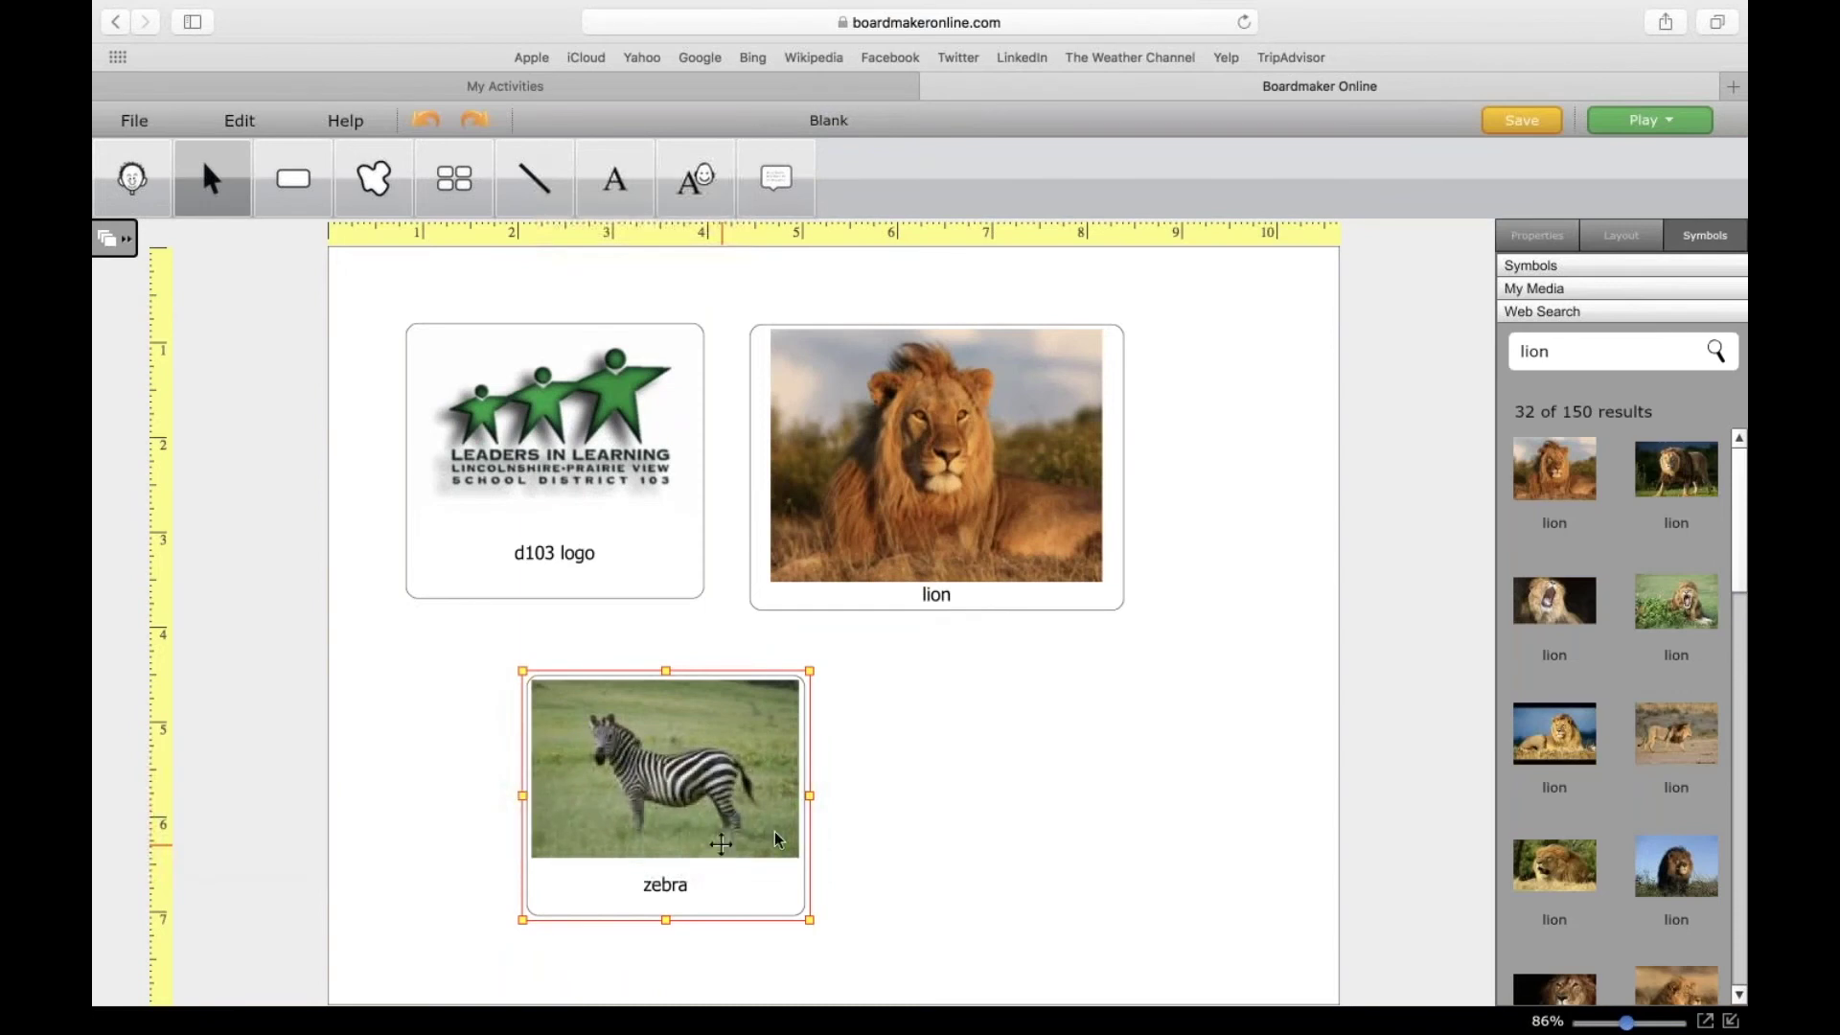